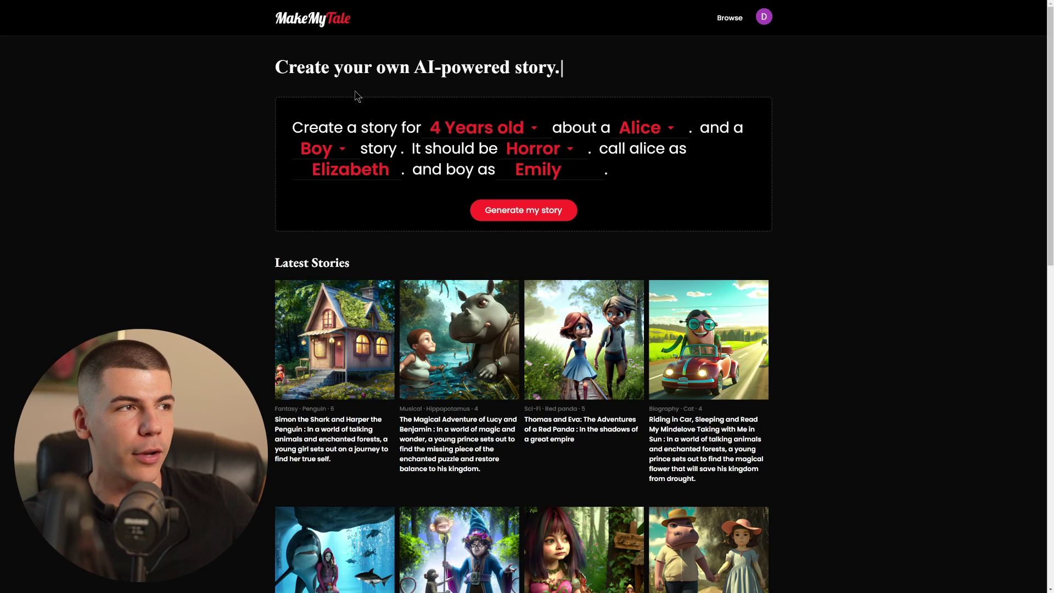
Step: Select the heading text of MakeMyTale's 'Create your own AI-powered story' form
left_click_drag(305, 60, 463, 64)
Step: Set the story form to 6 Years old, Cat and Adventure, then generate the story
left_click(448, 68)
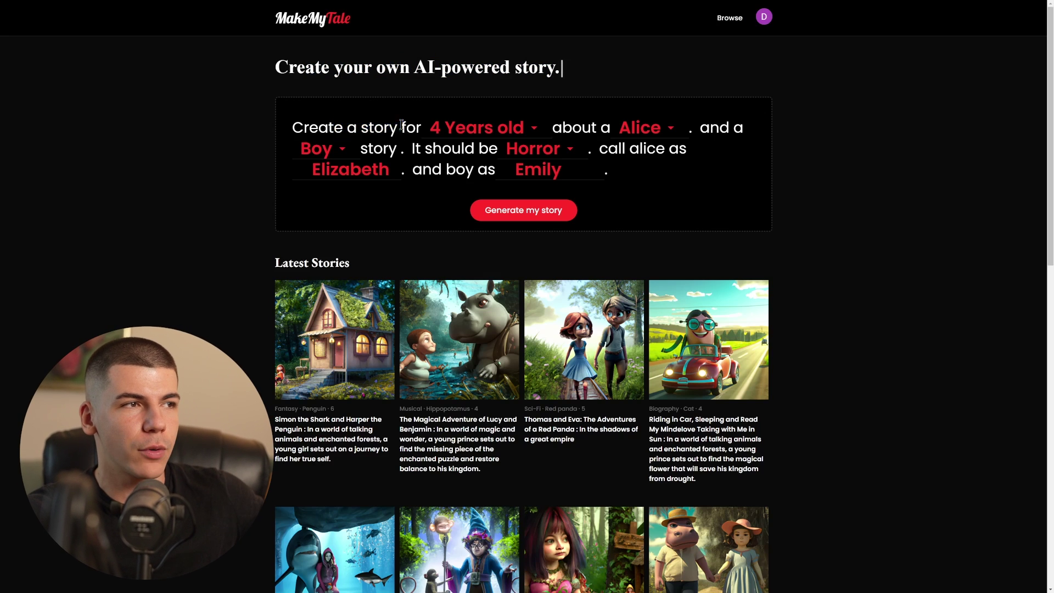
left_click(450, 128)
left_click(463, 171)
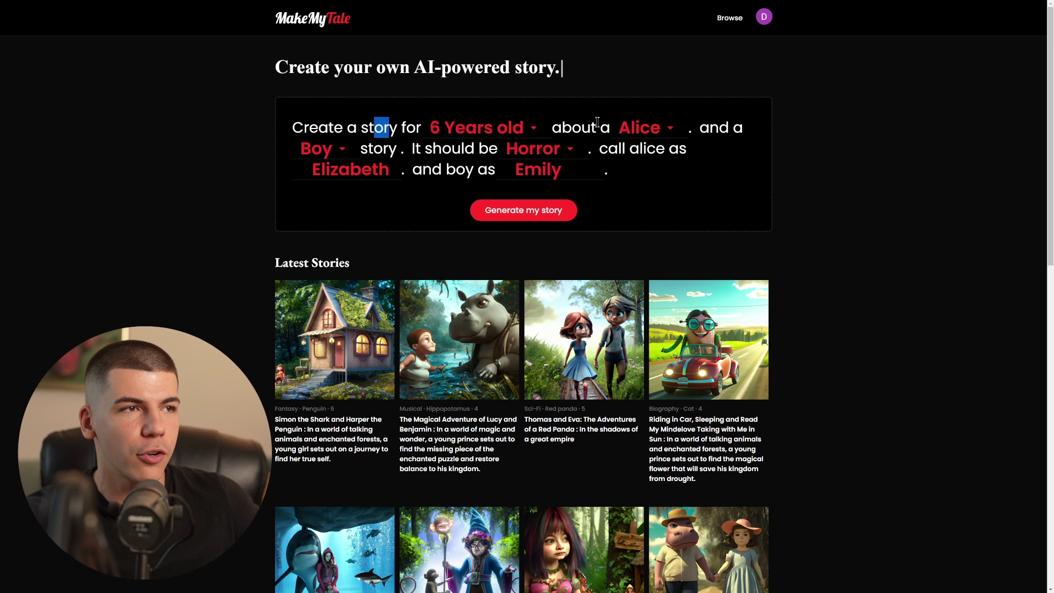
left_click(626, 130)
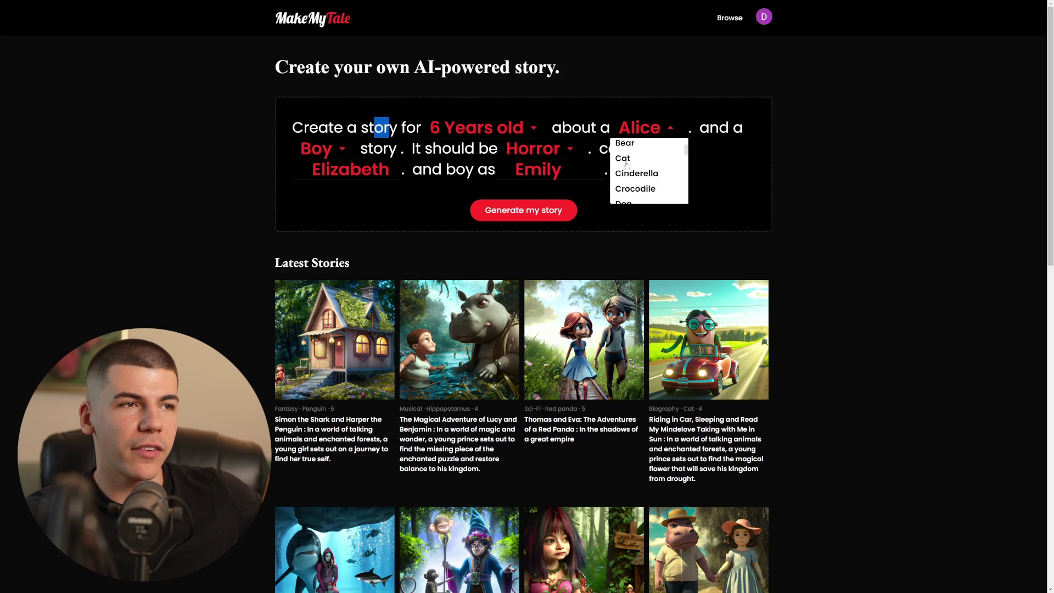
left_click(625, 159)
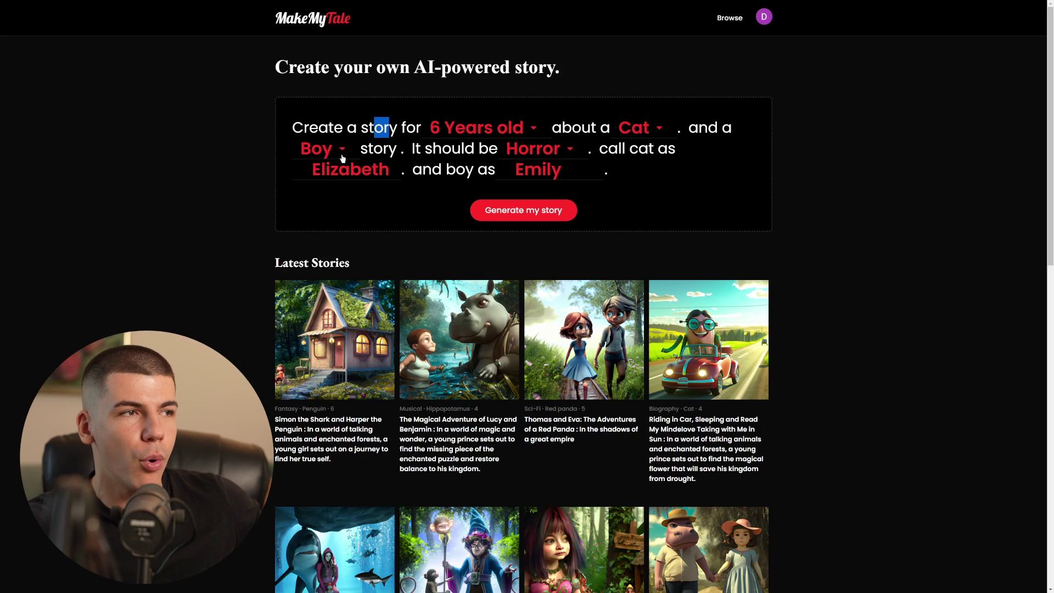
left_click(535, 150)
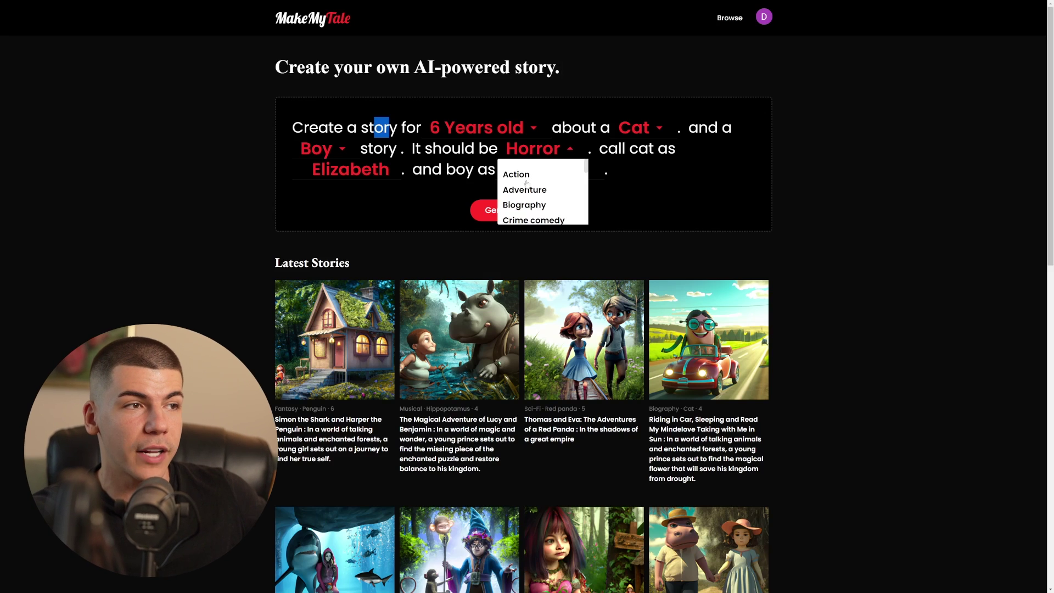
left_click(526, 190)
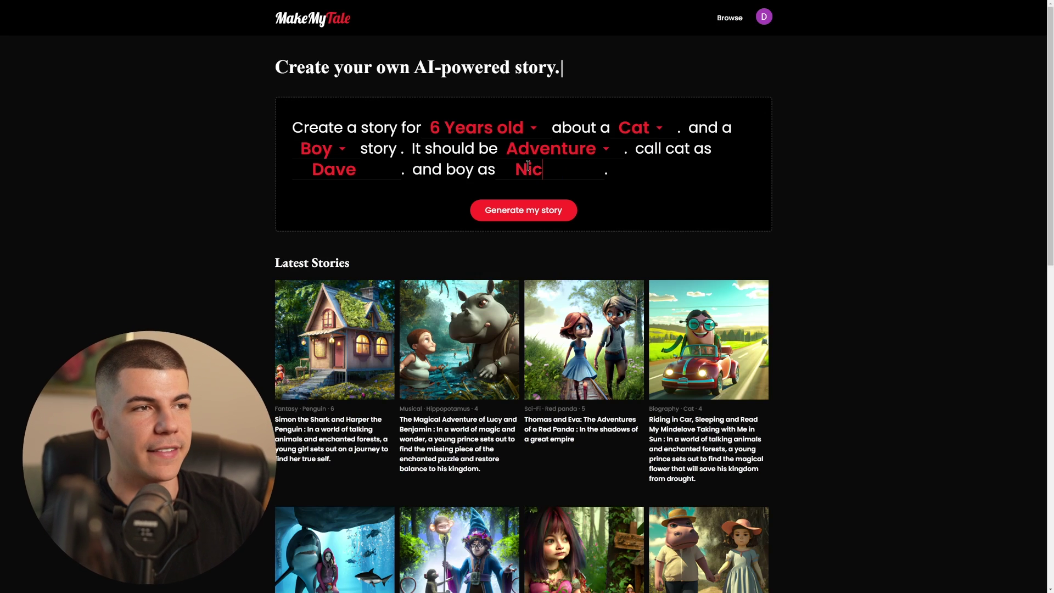
left_click(532, 216)
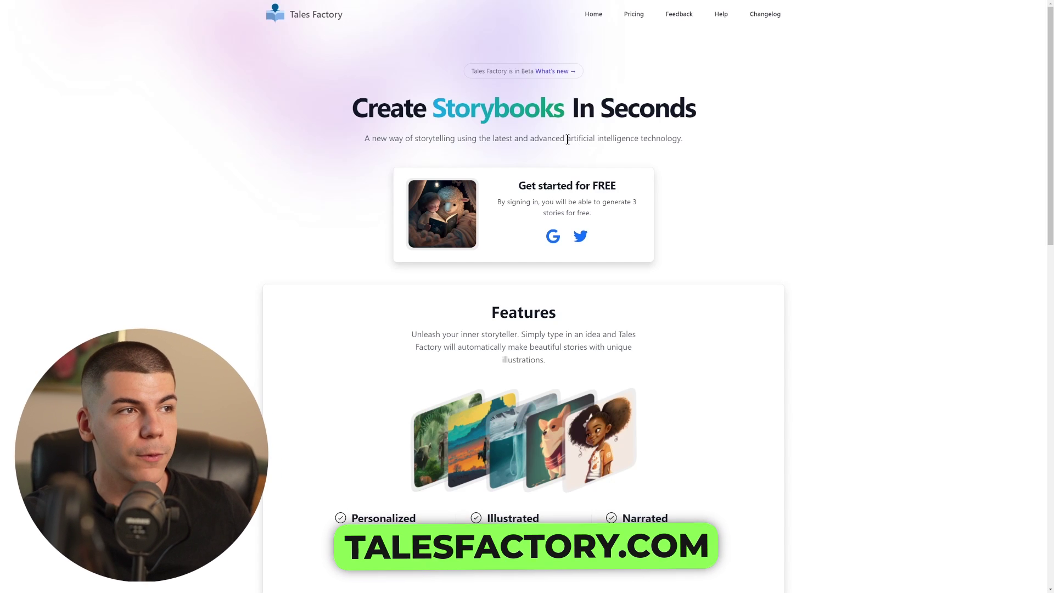
Step: Sign in with Google, zoom the page in and go to My Library
left_click(553, 236)
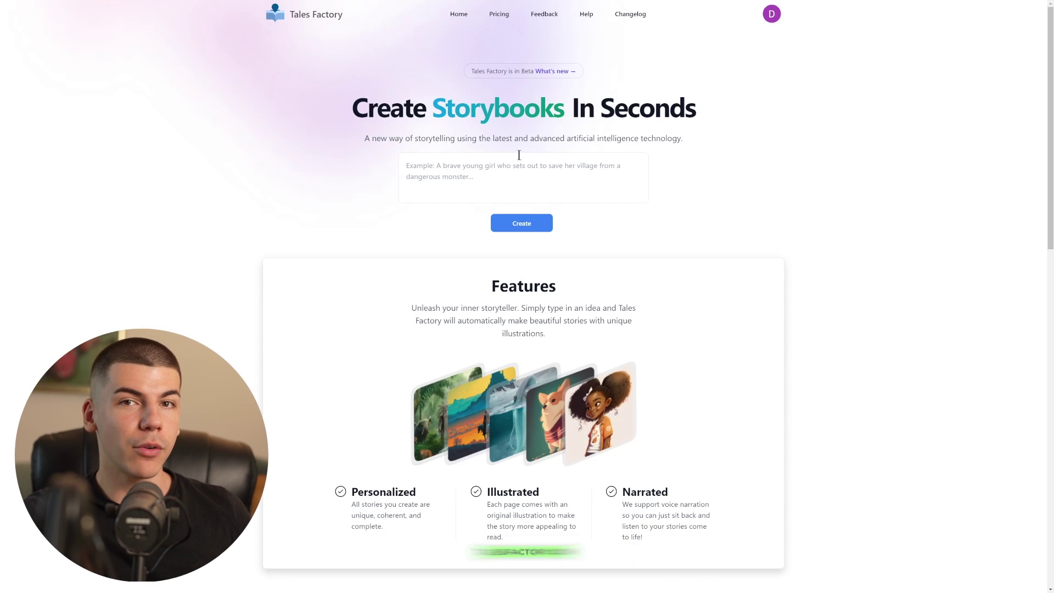
key("ctrl+plus")
key("ctrl+plus")
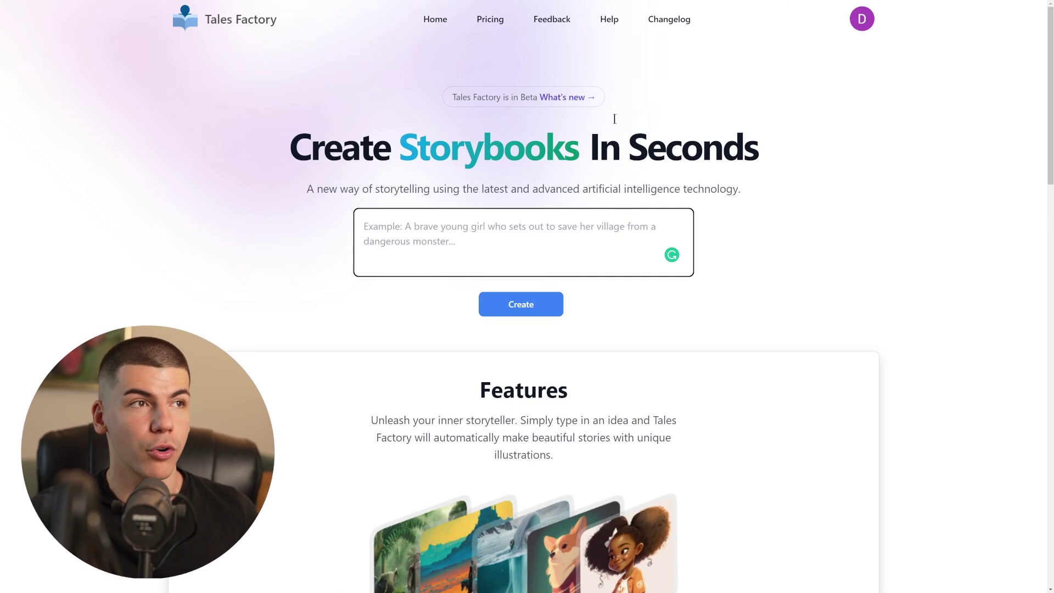
left_click(862, 21)
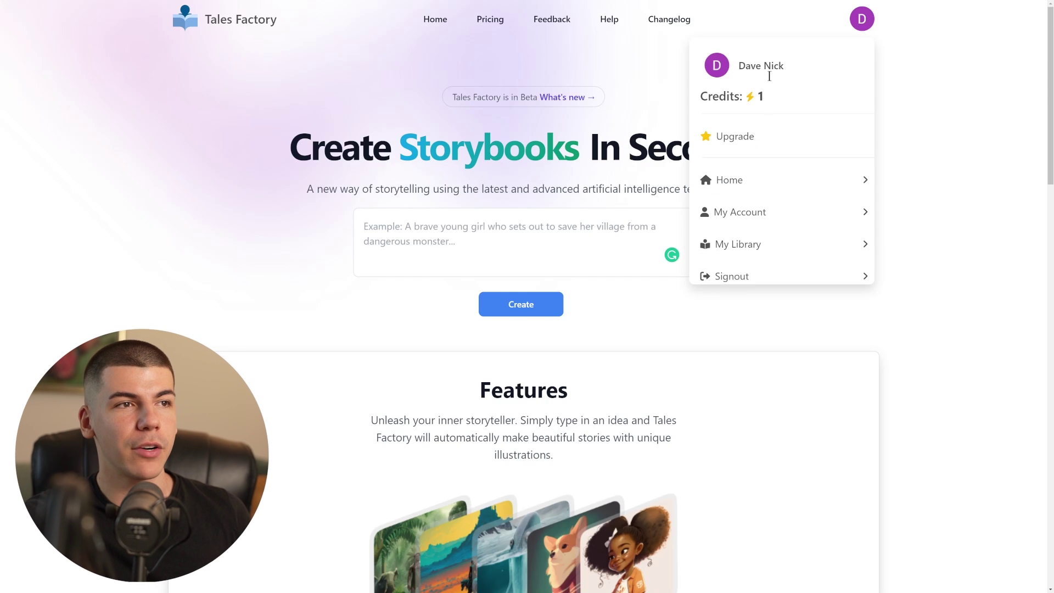
left_click(739, 245)
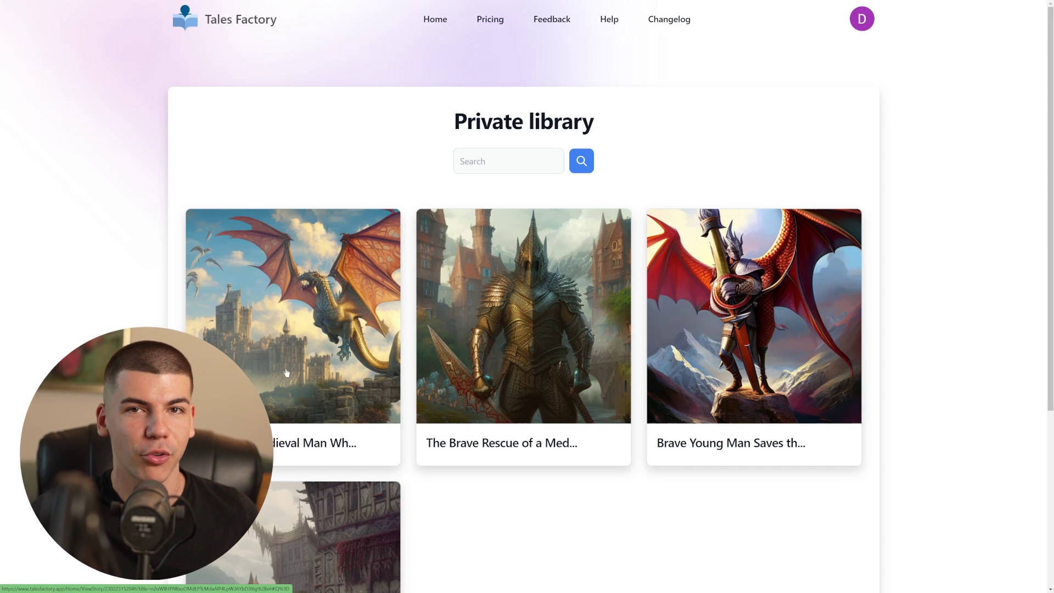
scroll(290, 367, "down", 3)
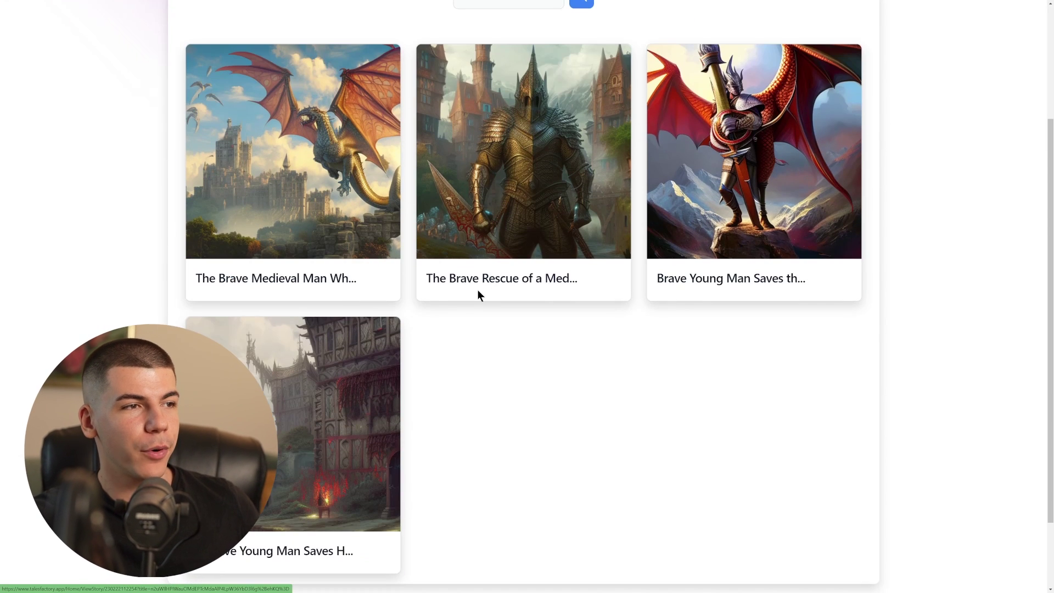
scroll(344, 314, "up", 2)
Step: Open 'The Brave Medieval Man Who Saved The Castle' and scroll through the story
left_click(294, 312)
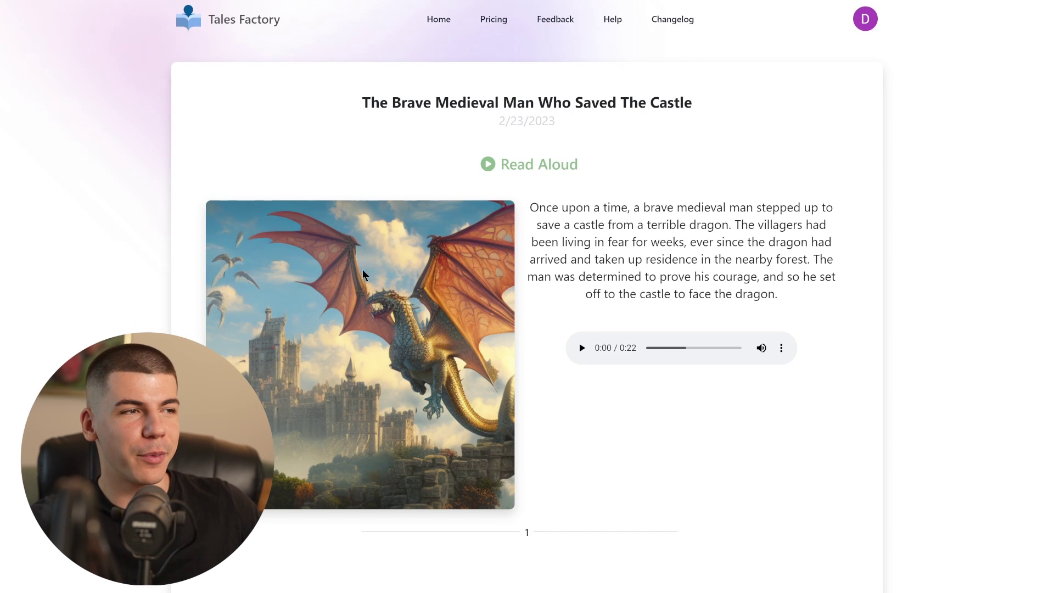
scroll(364, 275, "down", 7)
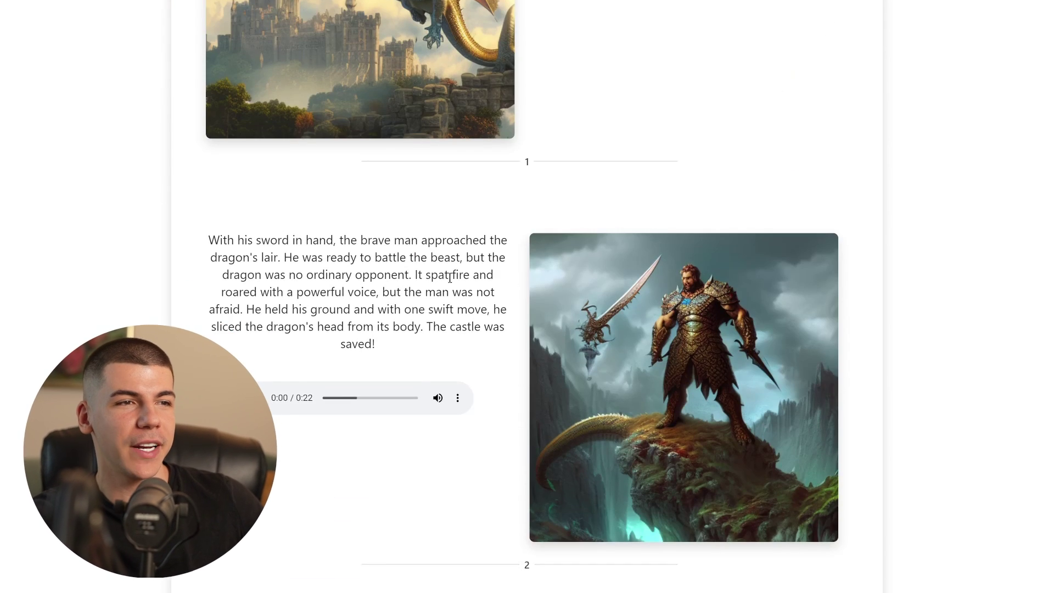
scroll(694, 292, "down", 2)
scroll(311, 313, "down", 7)
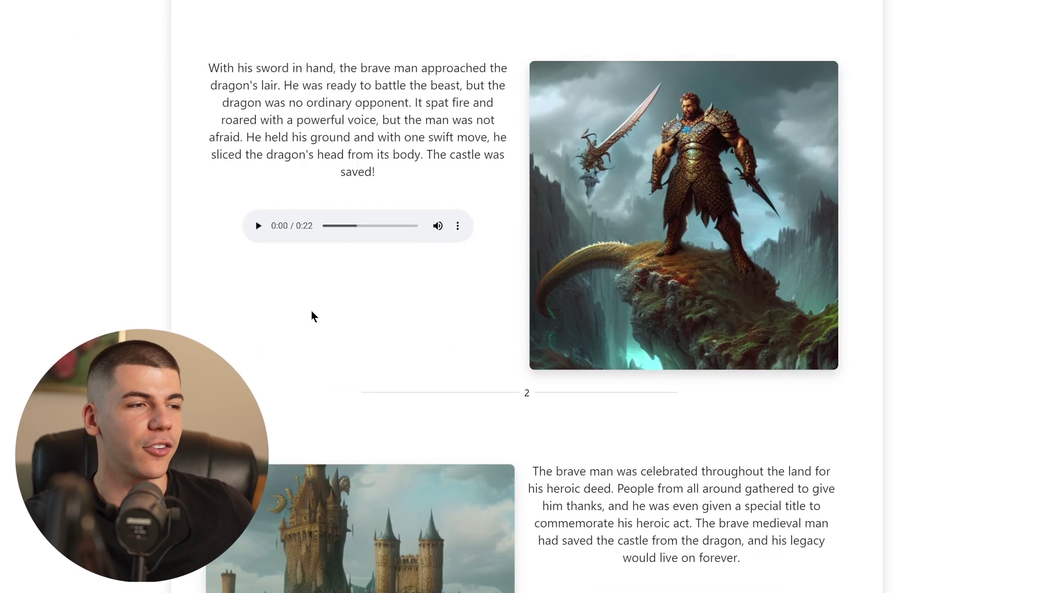
scroll(677, 442, "up", 2)
scroll(674, 442, "up", 8)
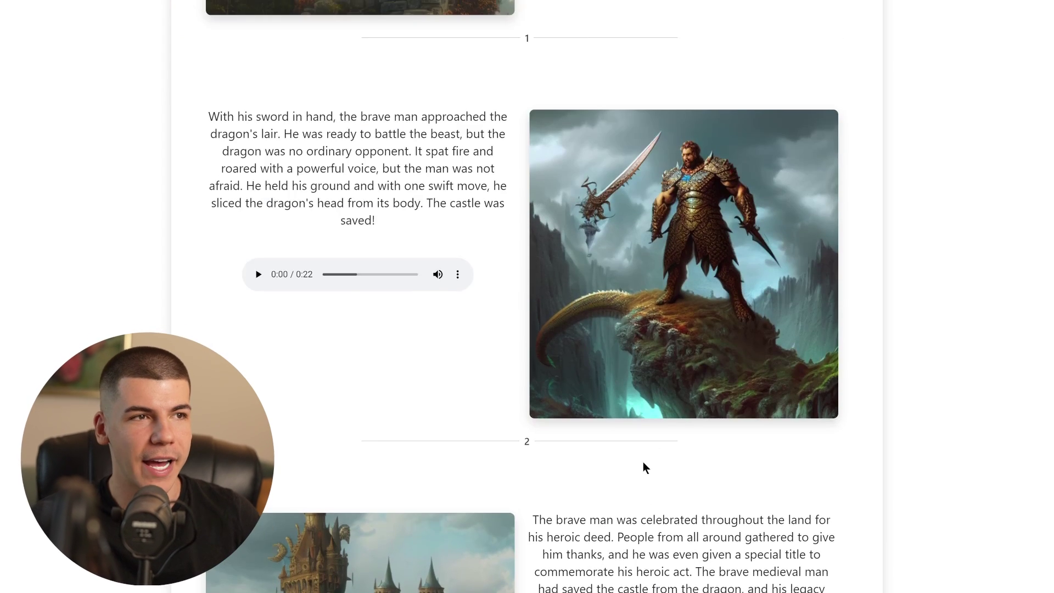
scroll(434, 383, "up", 1)
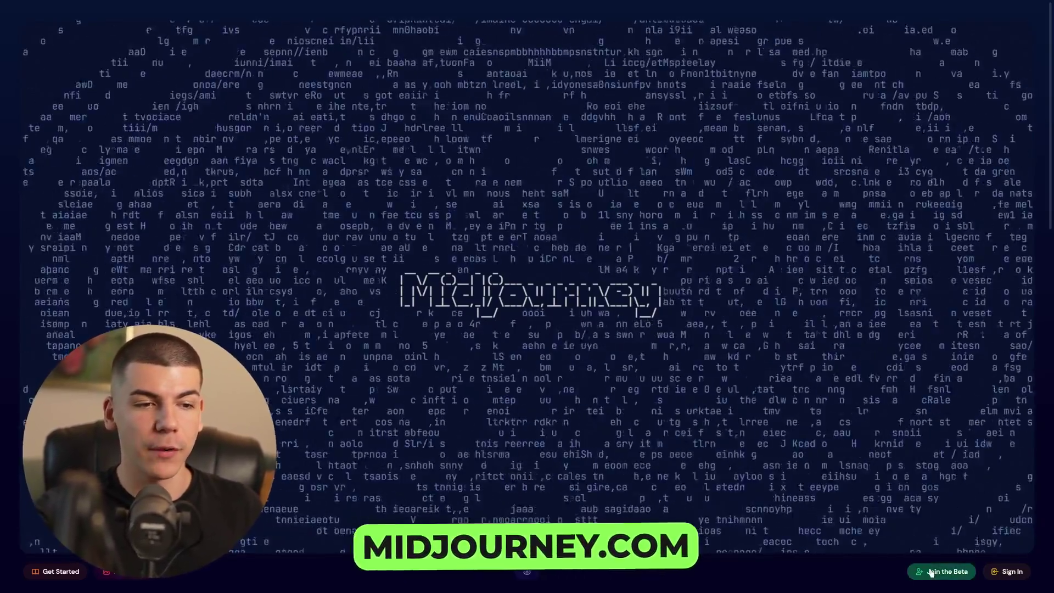
Step: Join the Midjourney beta, accept the Discord invite and open the newbies-114 channel
left_click(932, 572)
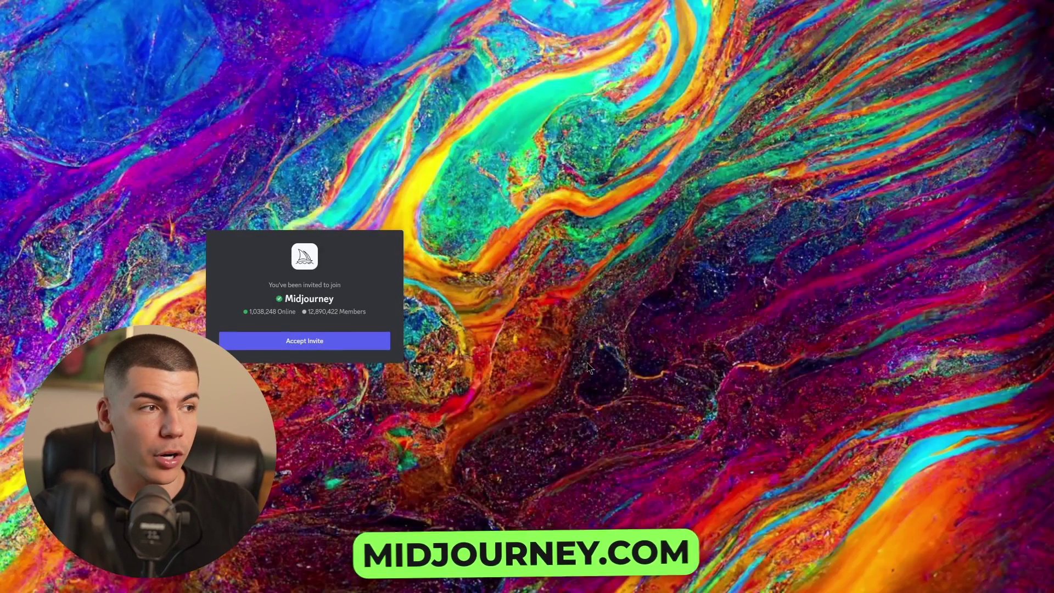
left_click(287, 341)
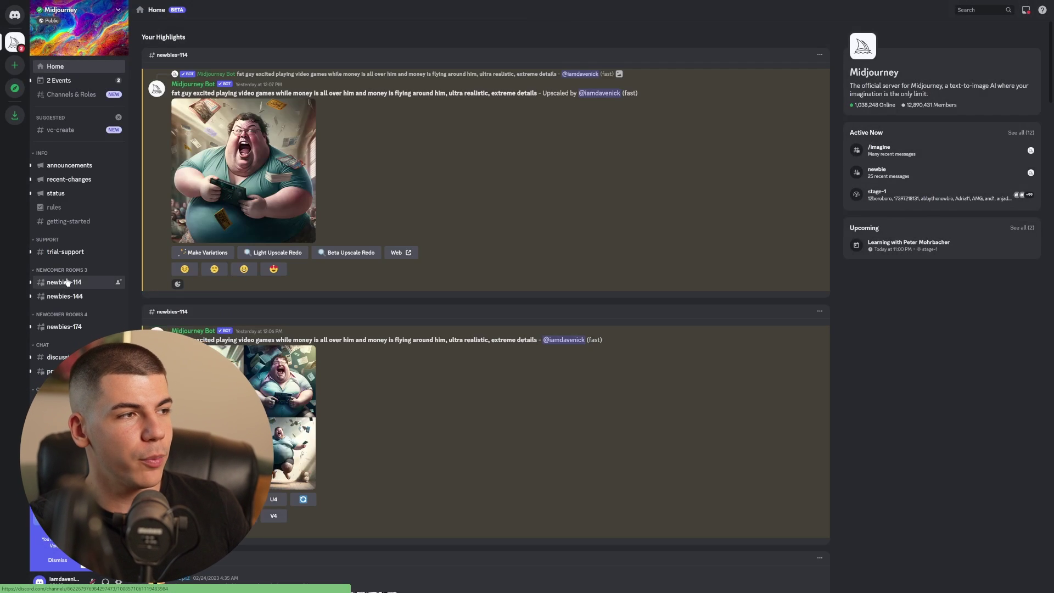
left_click(116, 282)
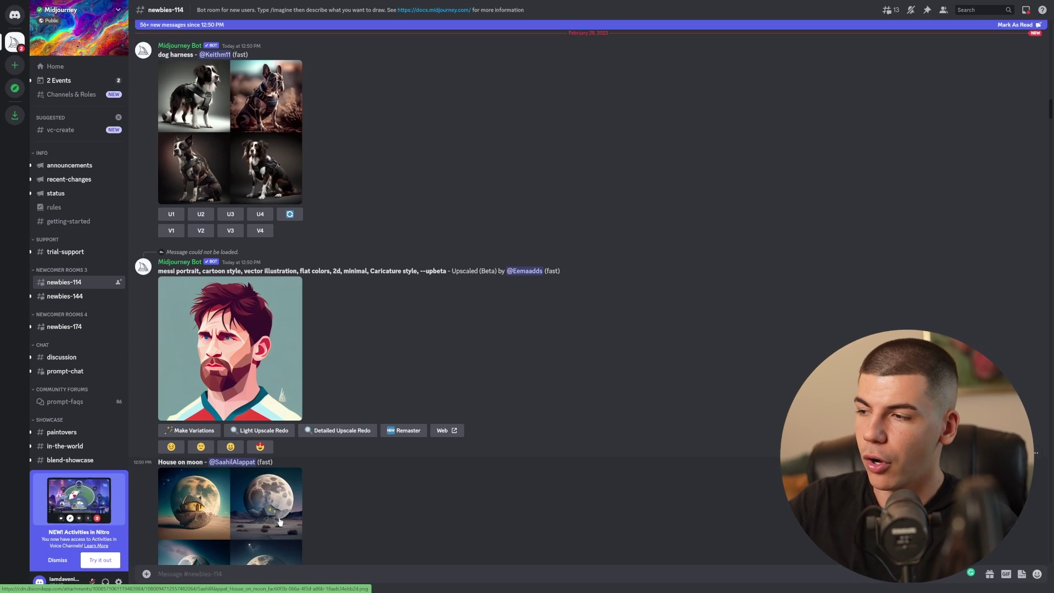
Step: Send /imagine 'magical medieval creature, cute, extreme details, ultra realistic' to the Midjourney bot
type("/imagine")
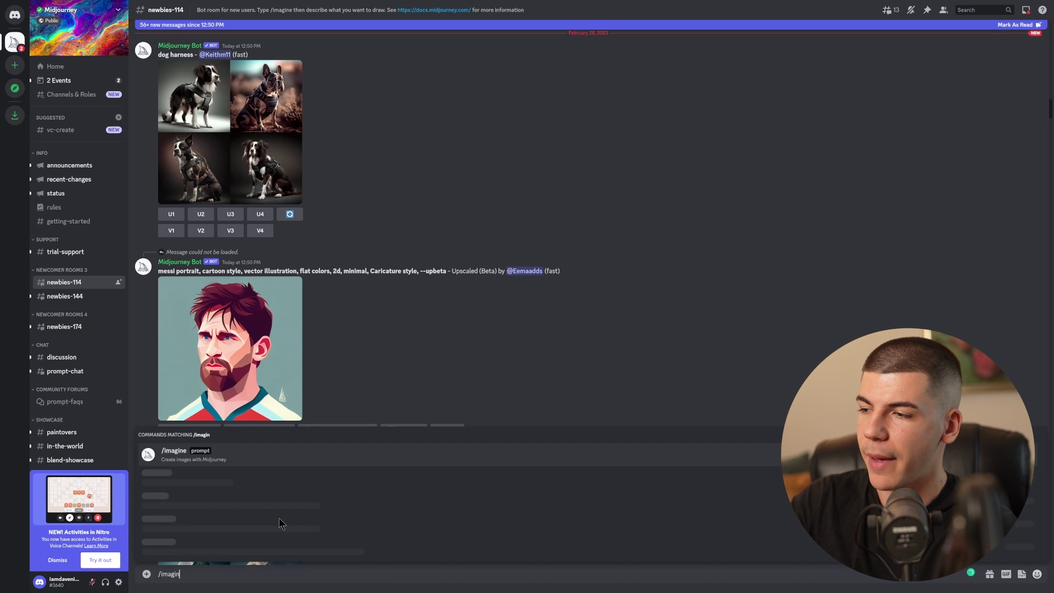
key("Return")
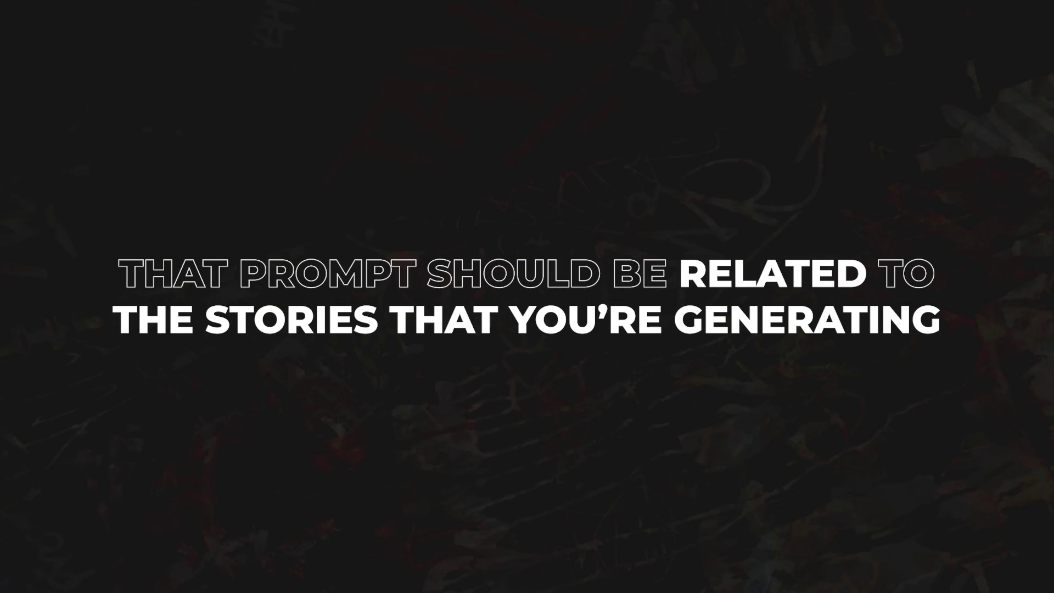
type("ical medieval creature, cute, extreme details, ultra realistic")
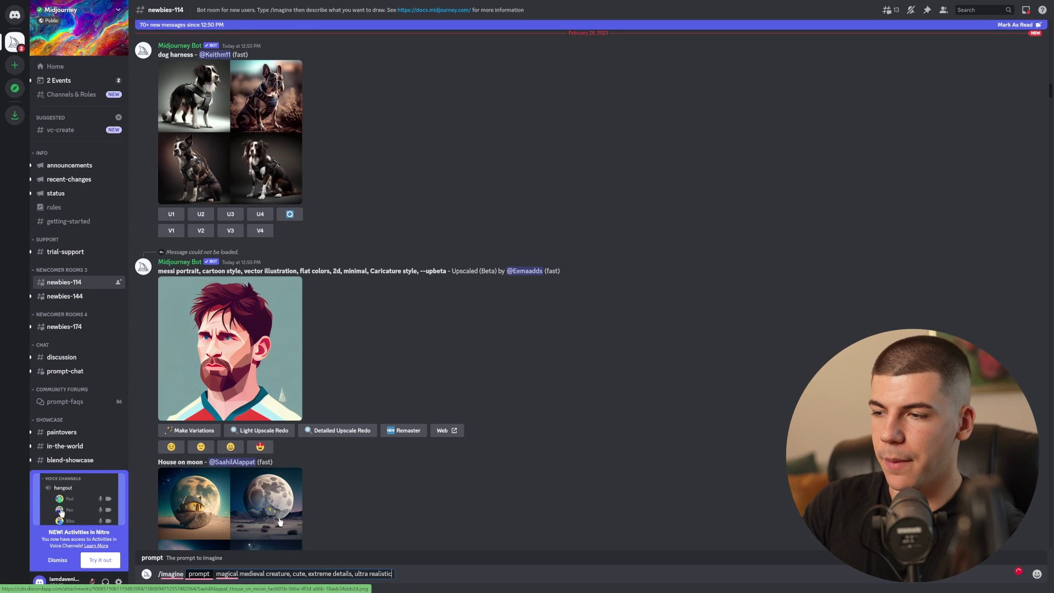
key("Return")
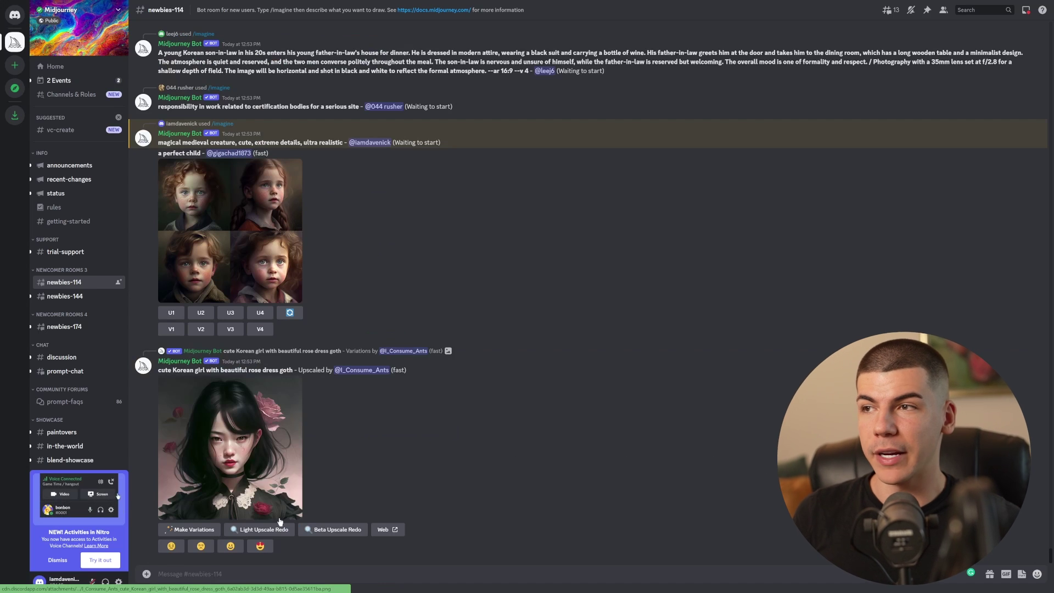
Step: View the finished four-image creature grid enlarged, then close the viewer
scroll(383, 262, "up", 5)
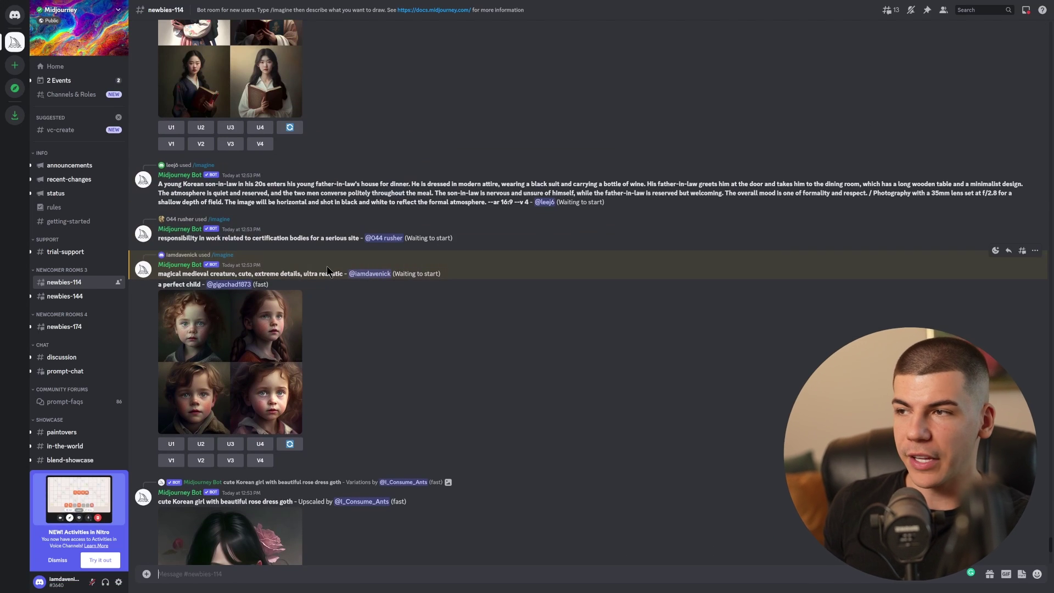
scroll(328, 271, "down", 5)
left_click(246, 237)
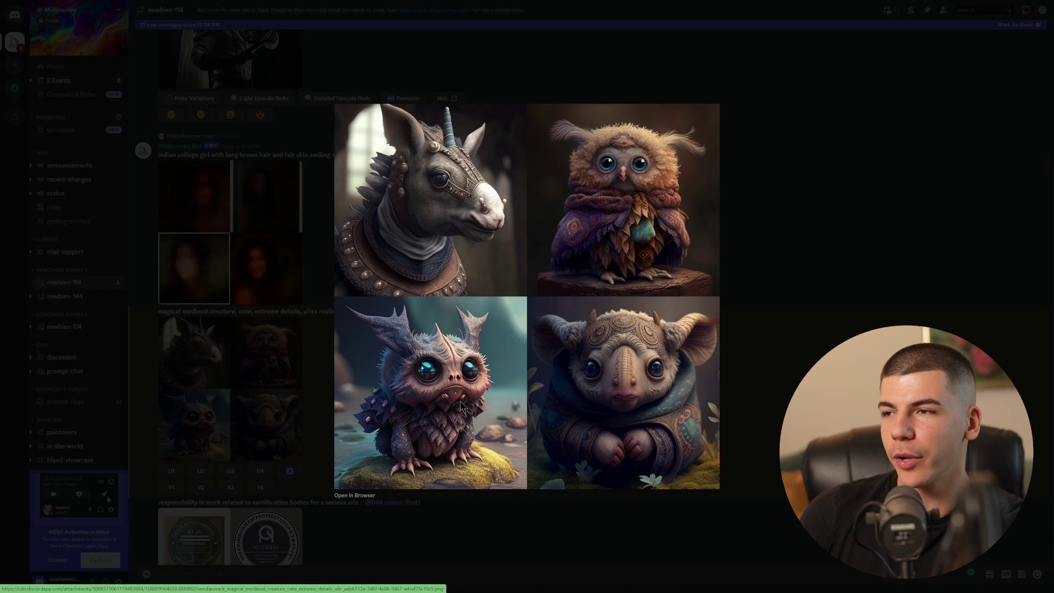
left_click(305, 373)
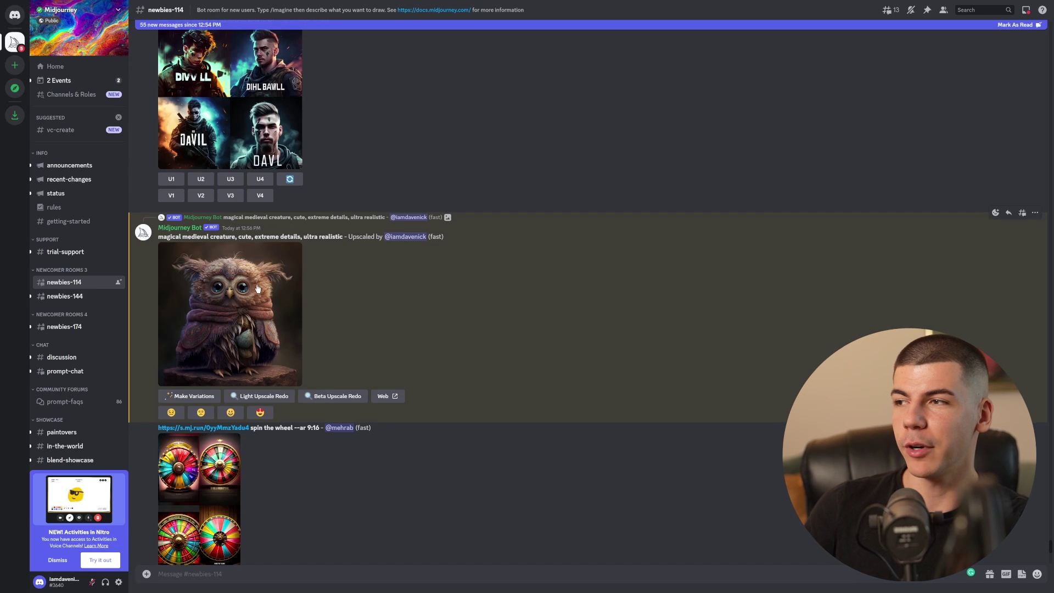
Step: Open the upscaled owl image at full size in the browser and bring up its save menu
left_click(257, 289)
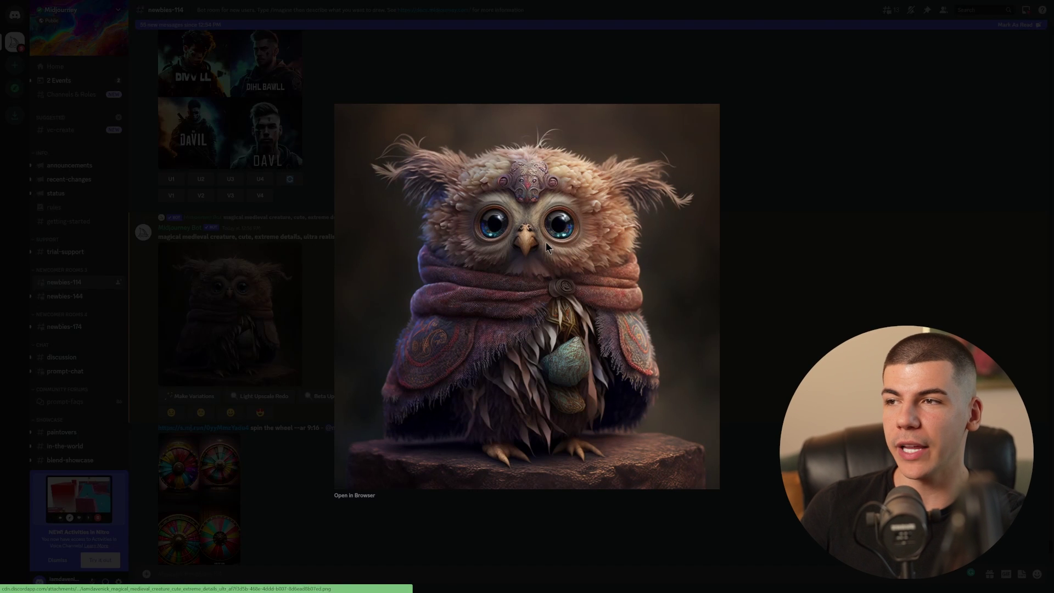
right_click(401, 222)
left_click(424, 228)
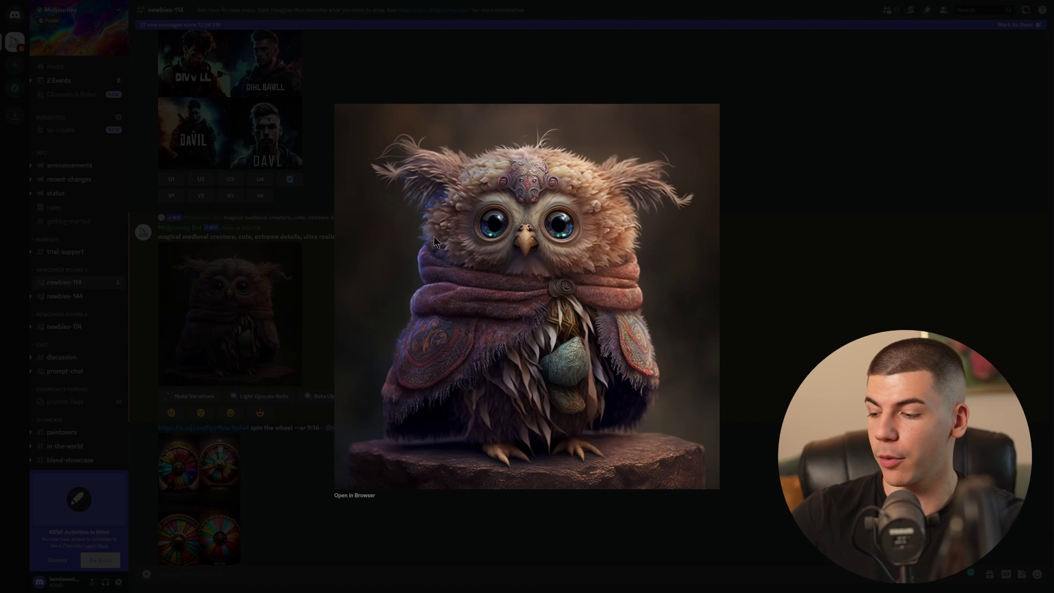
right_click(501, 189)
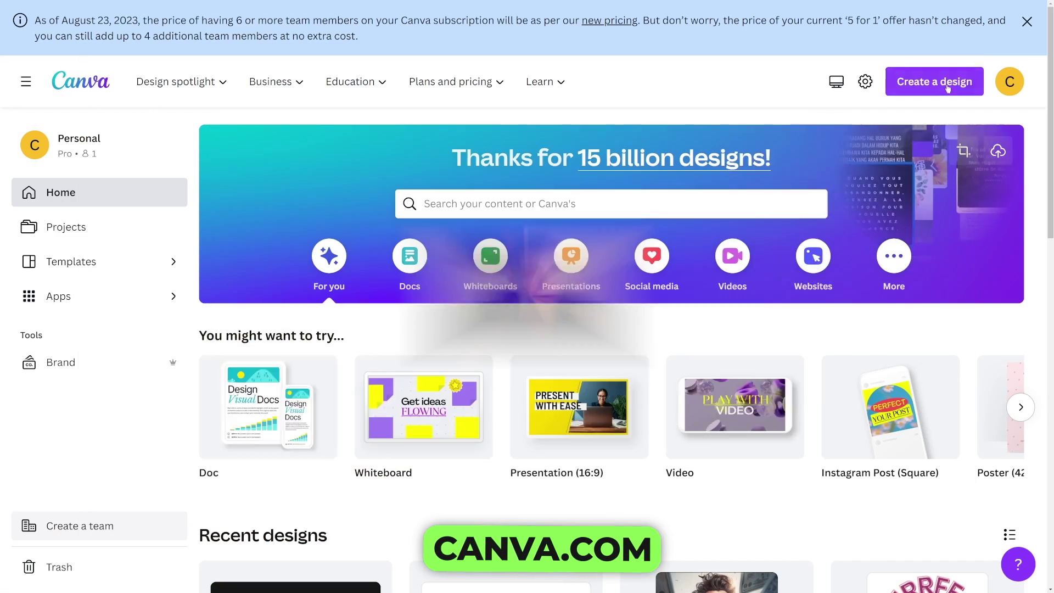
Step: Create a 1080×1080 px custom design and place the uploaded owl, enlarged and centred
left_click(947, 88)
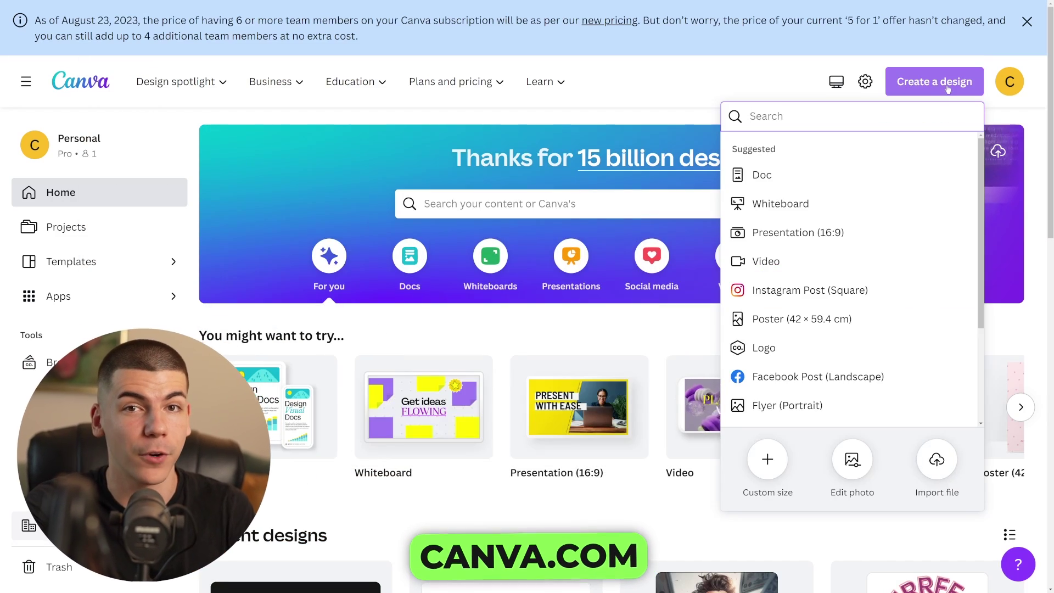
left_click(768, 459)
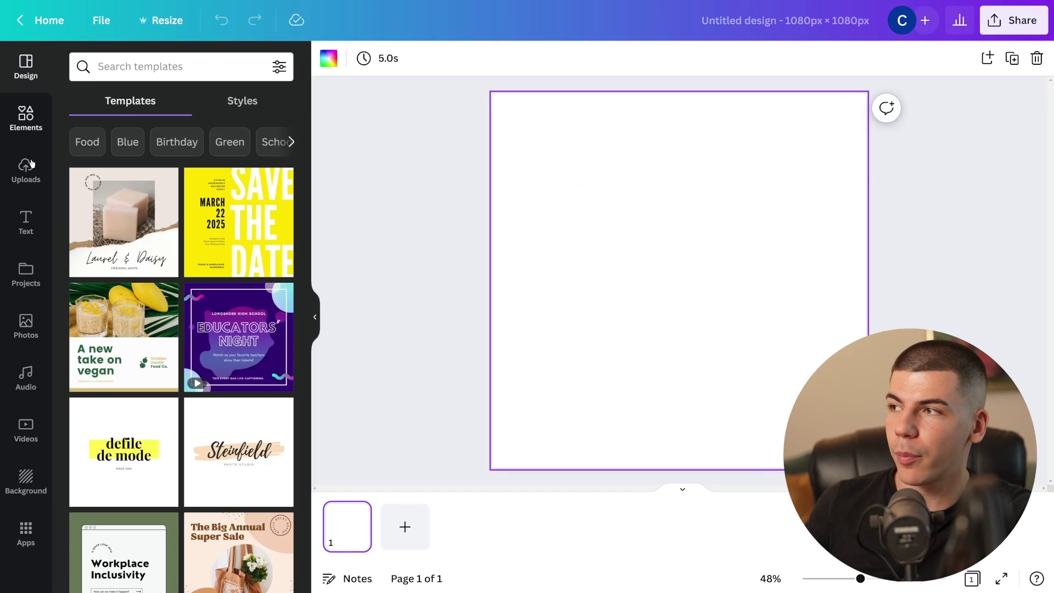
left_click(26, 168)
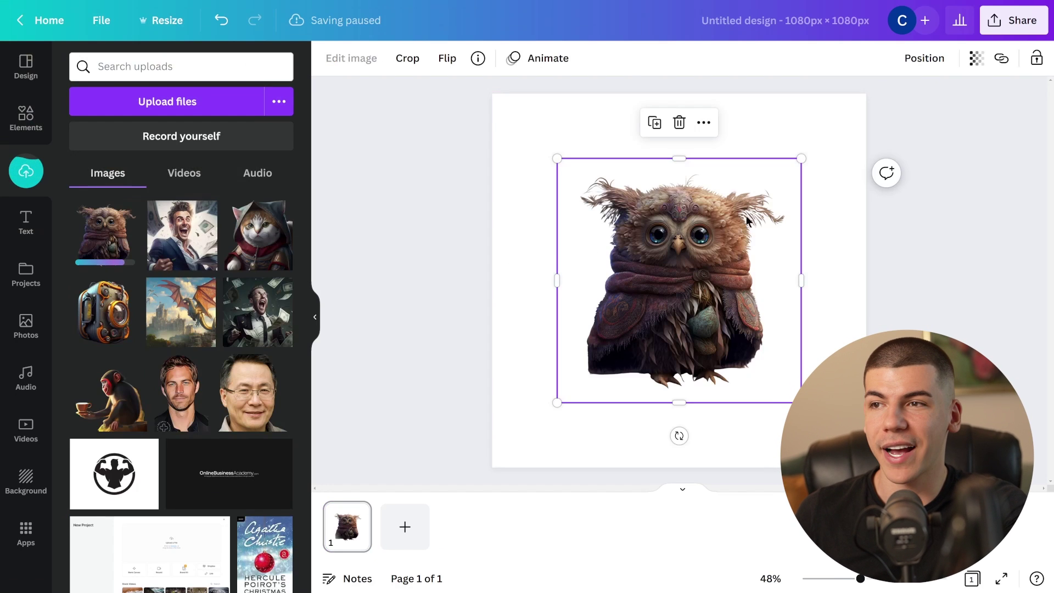
left_click_drag(802, 159, 859, 99)
left_click_drag(729, 199, 696, 265)
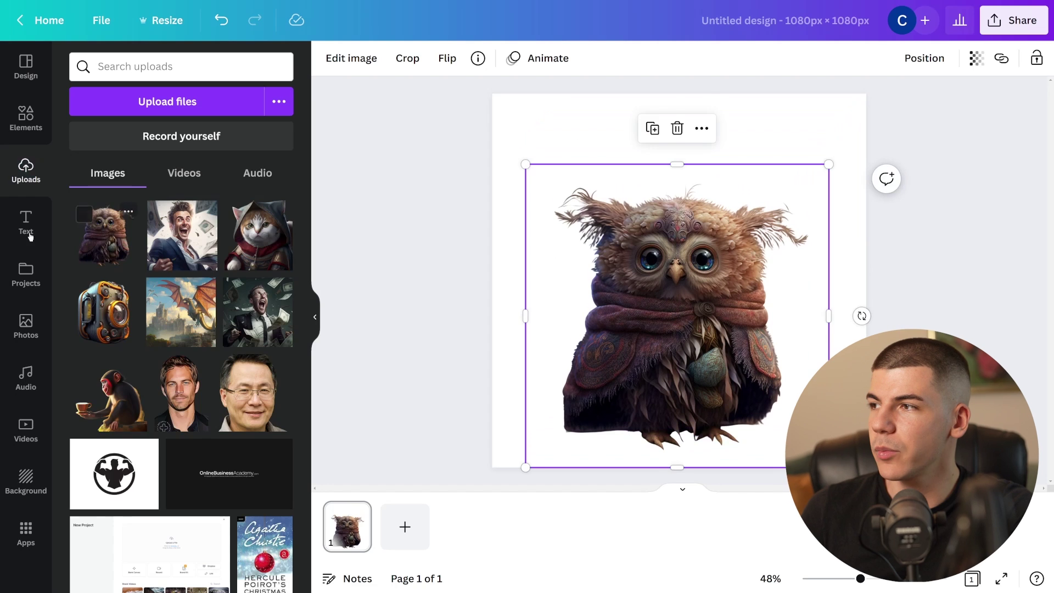
left_click(30, 236)
Step: Add the pink Sweet text style and retype it as 'Hello there!'
left_click(151, 177)
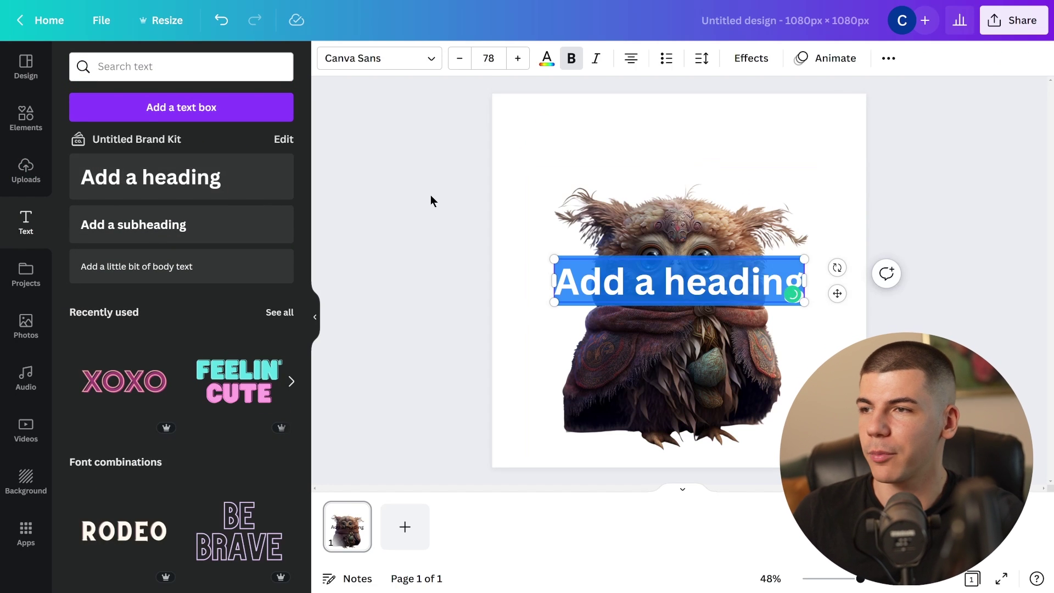
key("Delete")
scroll(193, 315, "down", 4)
scroll(193, 315, "up", 3)
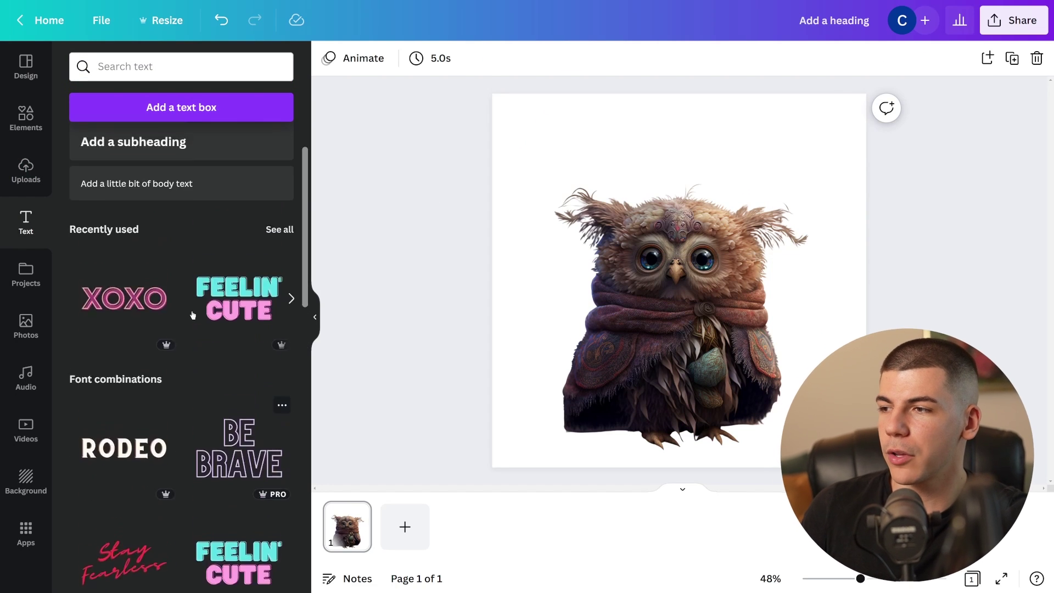
scroll(192, 315, "down", 6)
scroll(192, 315, "down", 5)
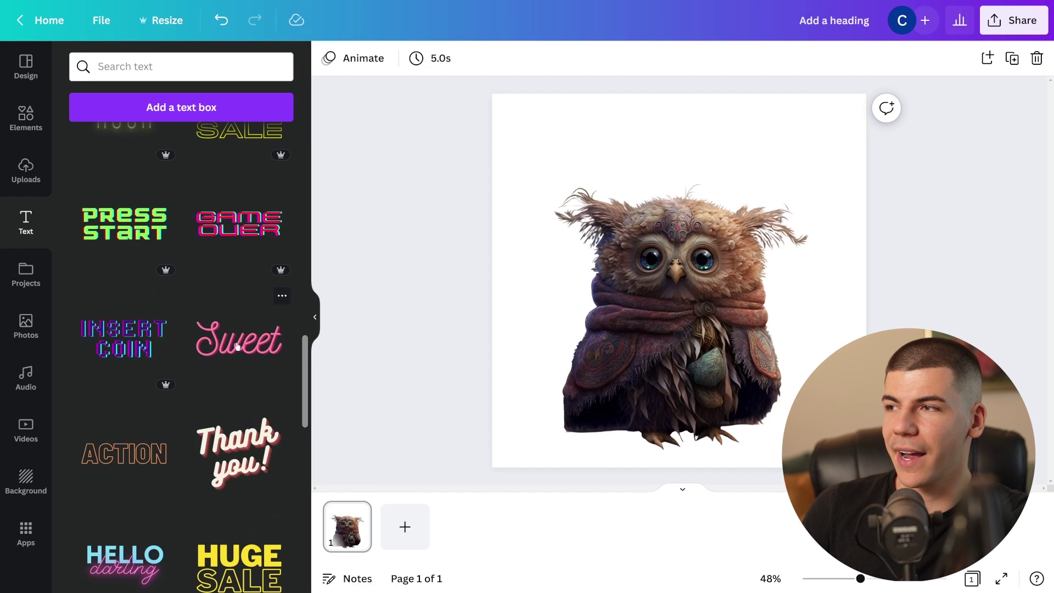
left_click(232, 334)
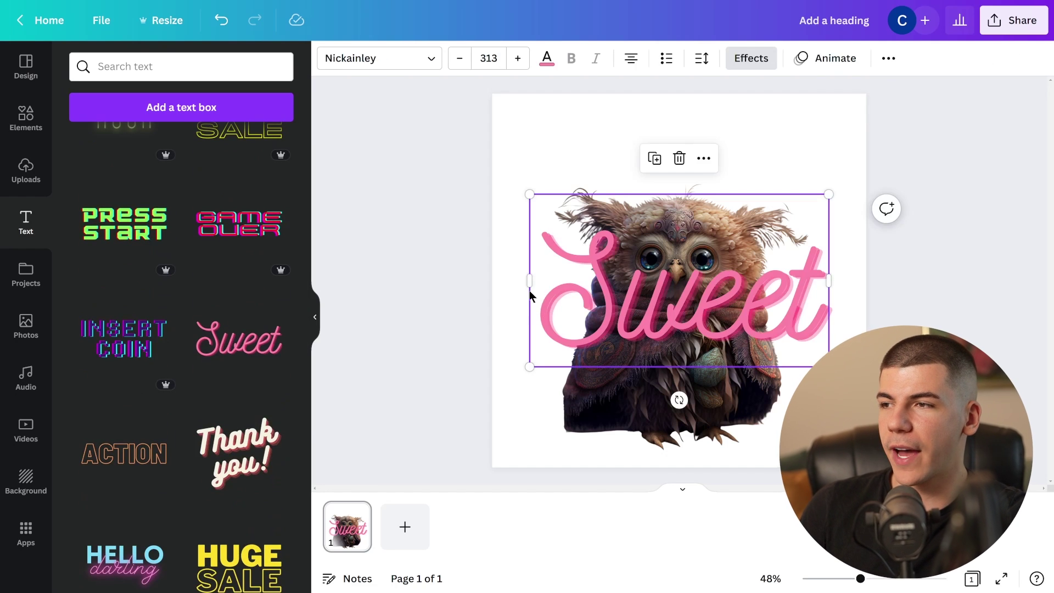
double_click(669, 280)
type("Hello there!")
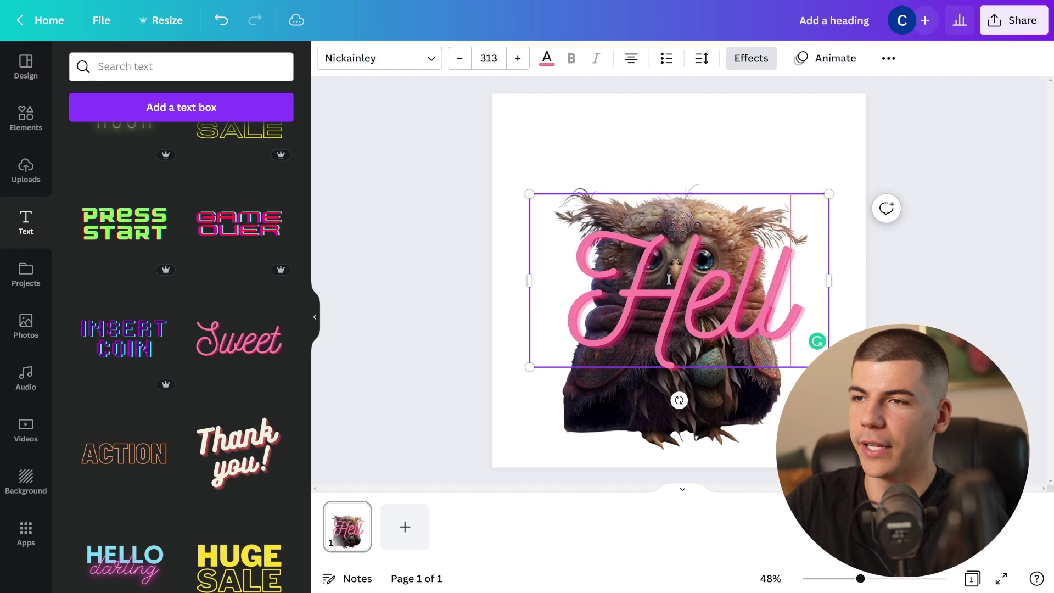
Step: Shrink 'Hello there!' to size 150 on one line and move it above the owl
key("ctrl+a")
left_click(461, 60)
left_click(460, 59)
left_click(460, 58)
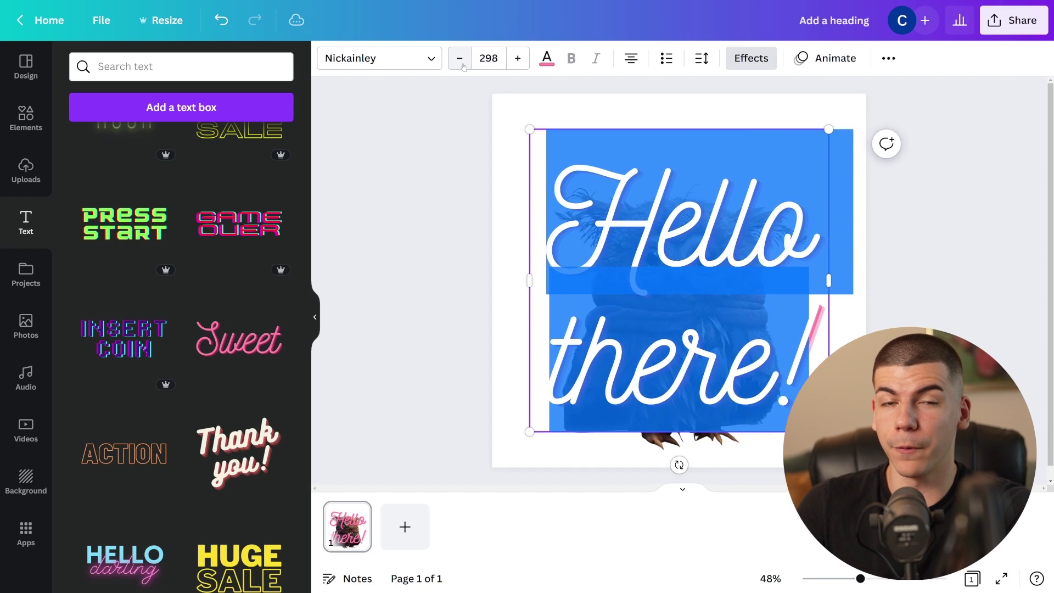
left_click(460, 58)
left_click(460, 58)
left_click(461, 60)
left_click(462, 59)
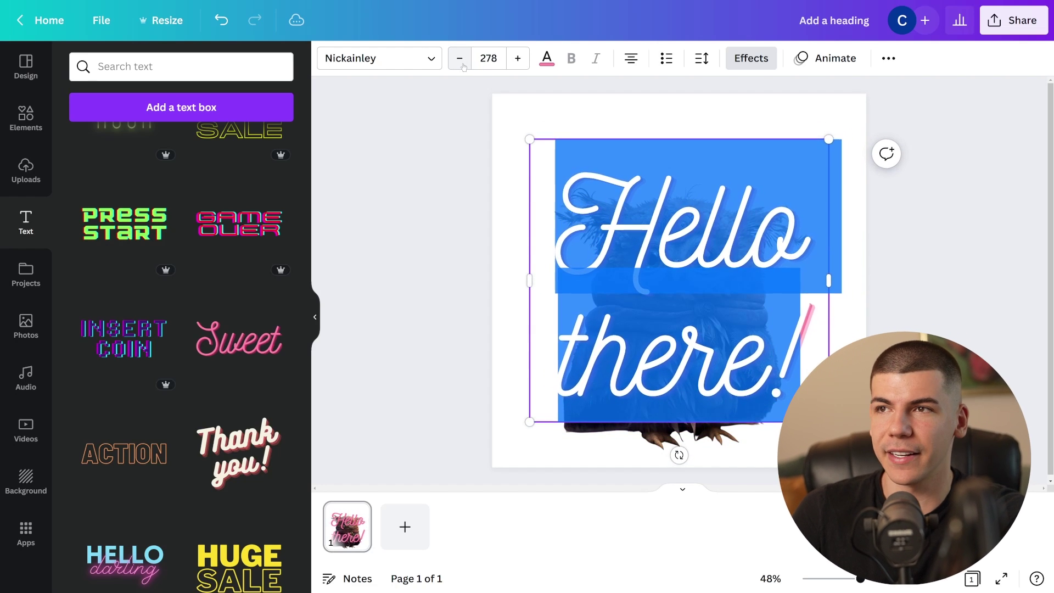
left_click(462, 59)
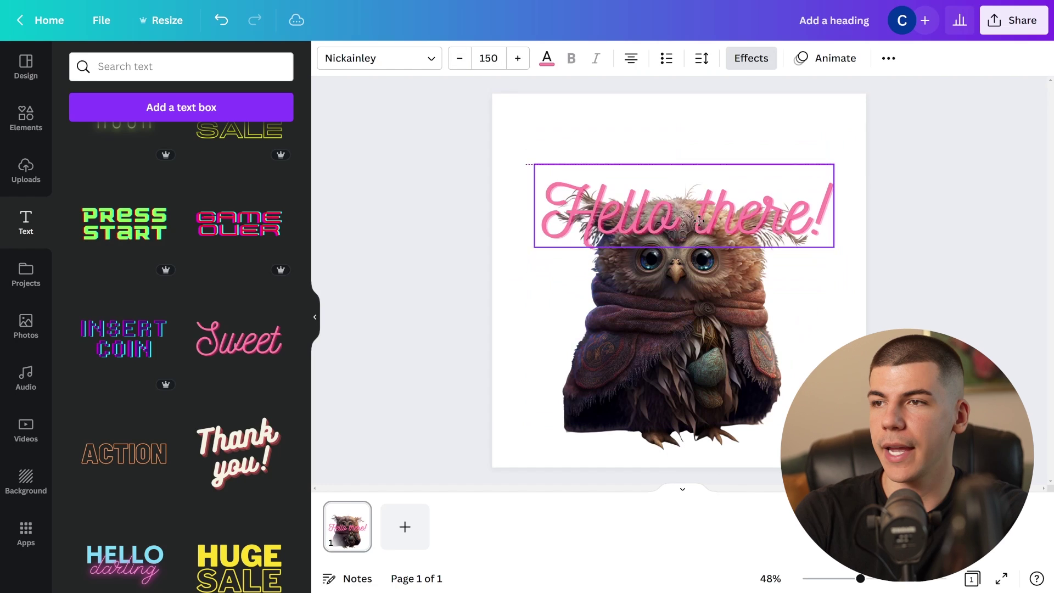
left_click_drag(699, 221, 694, 200)
Step: Apply the Curve effect and position the arced text over the owl's head
left_click(752, 57)
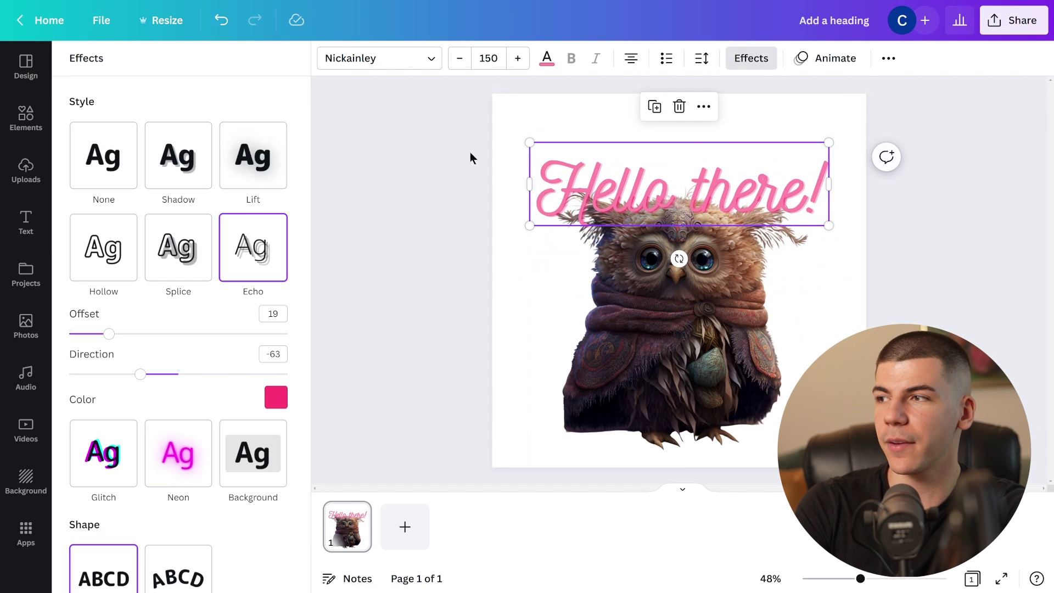
left_click(177, 571)
left_click_drag(702, 184, 699, 142)
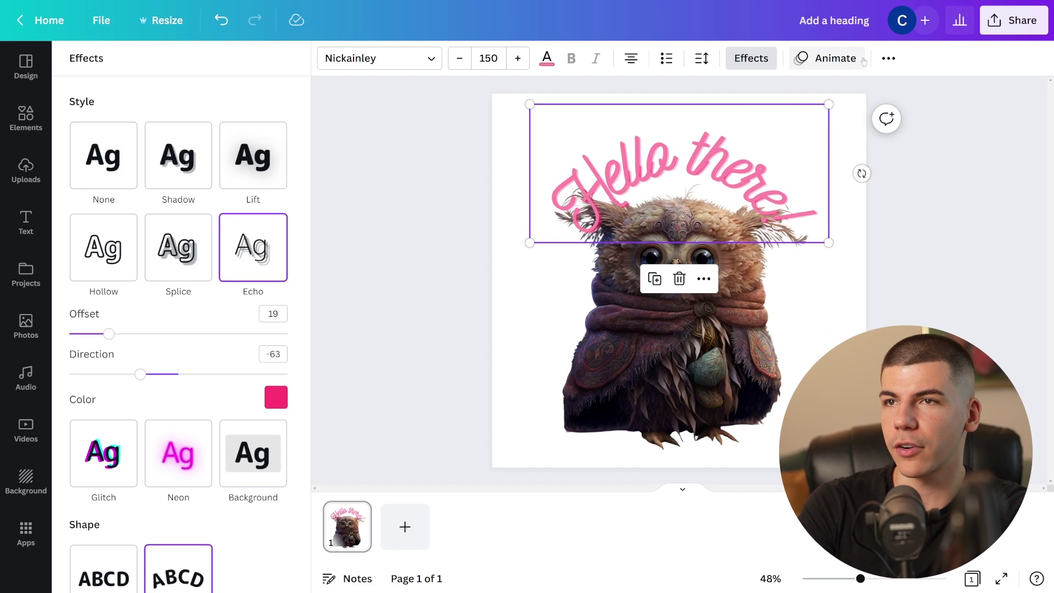
Step: Send the curved text backward behind the owl
left_click(889, 58)
left_click(744, 93)
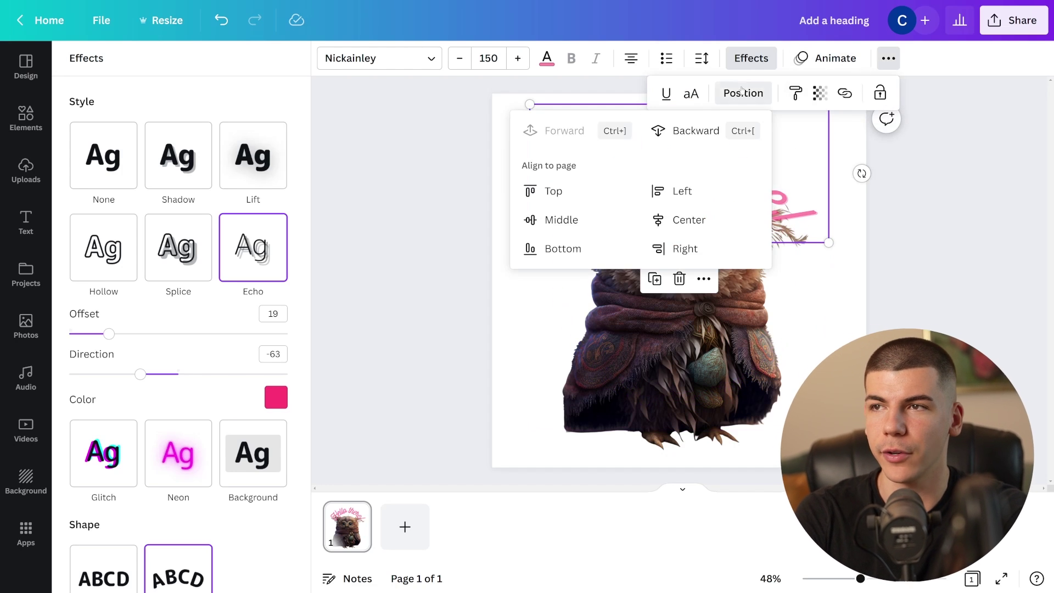
left_click(694, 131)
left_click(921, 203)
left_click(923, 202)
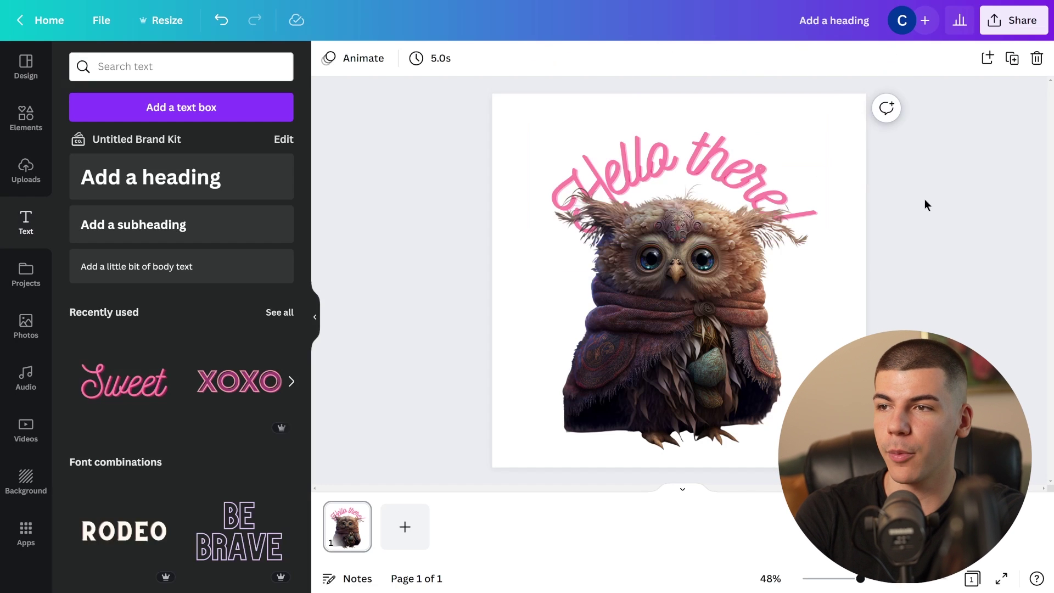
Step: Download the owl design as a 1080×1080 PNG with a transparent background
left_click(1014, 21)
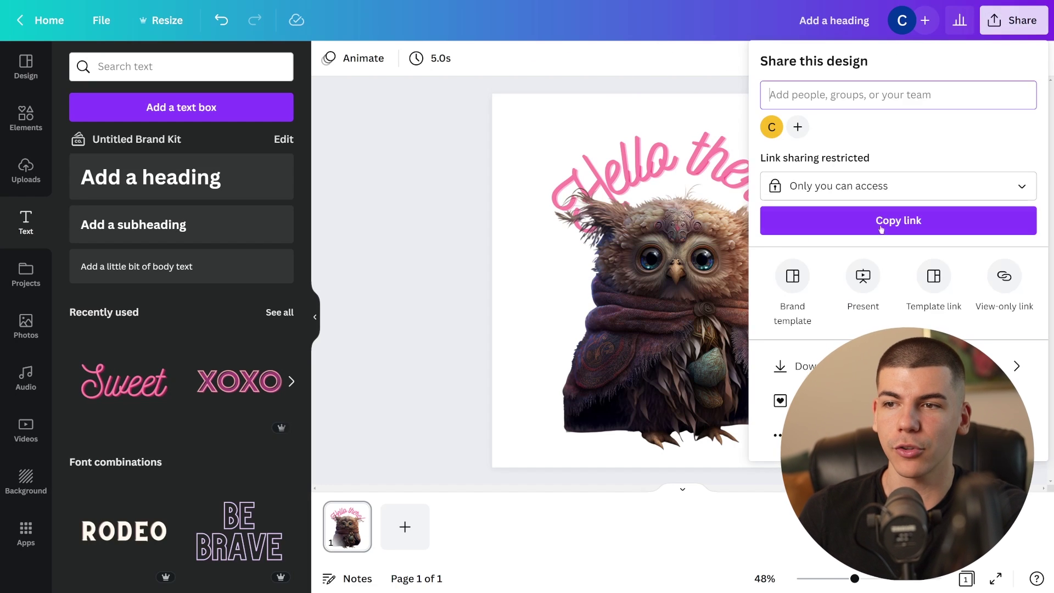
left_click(805, 366)
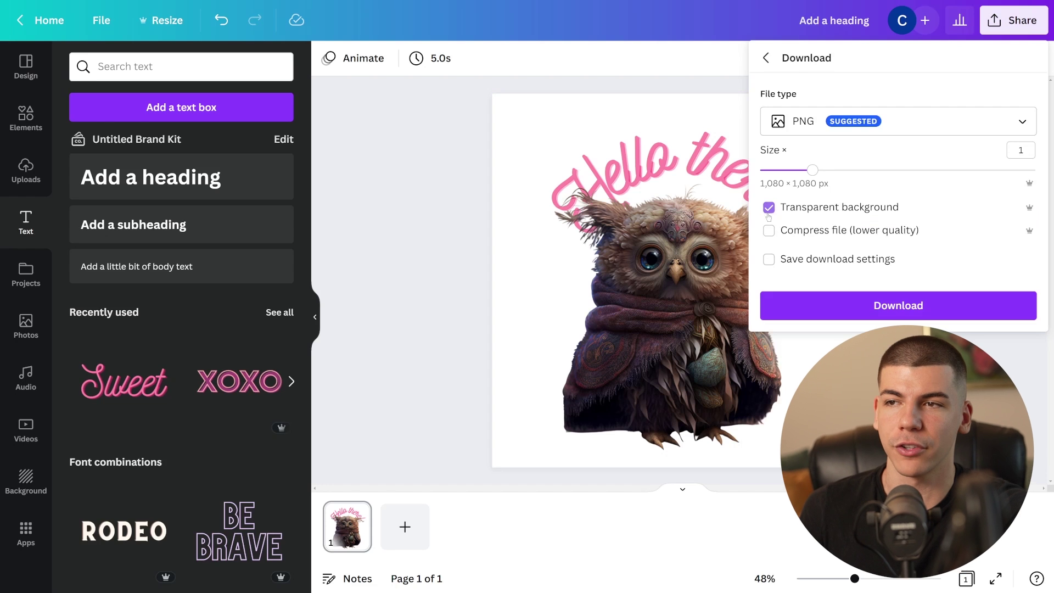
left_click(898, 313)
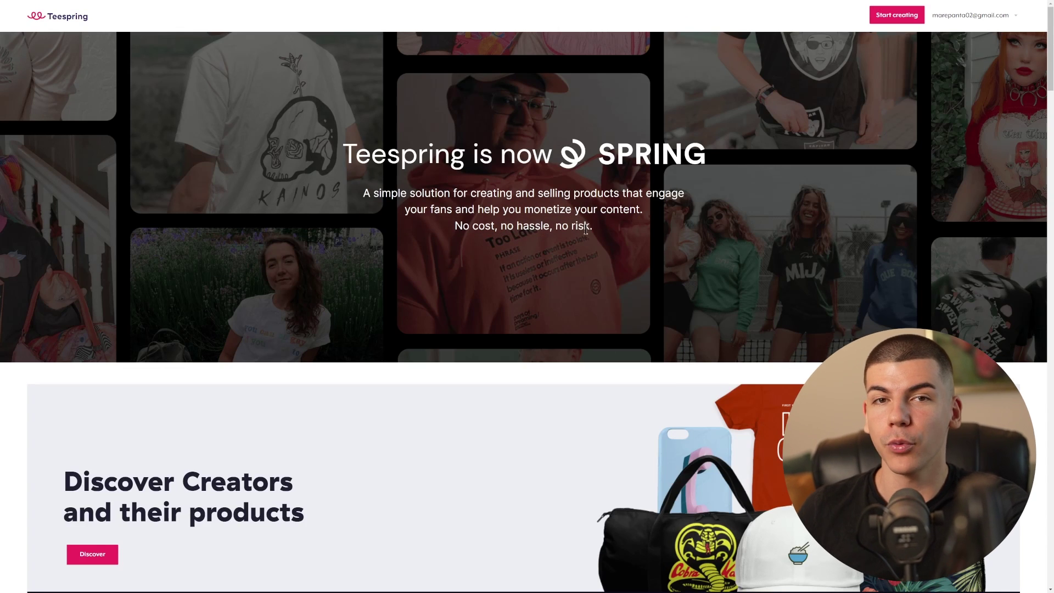
scroll(585, 224, "down", 7)
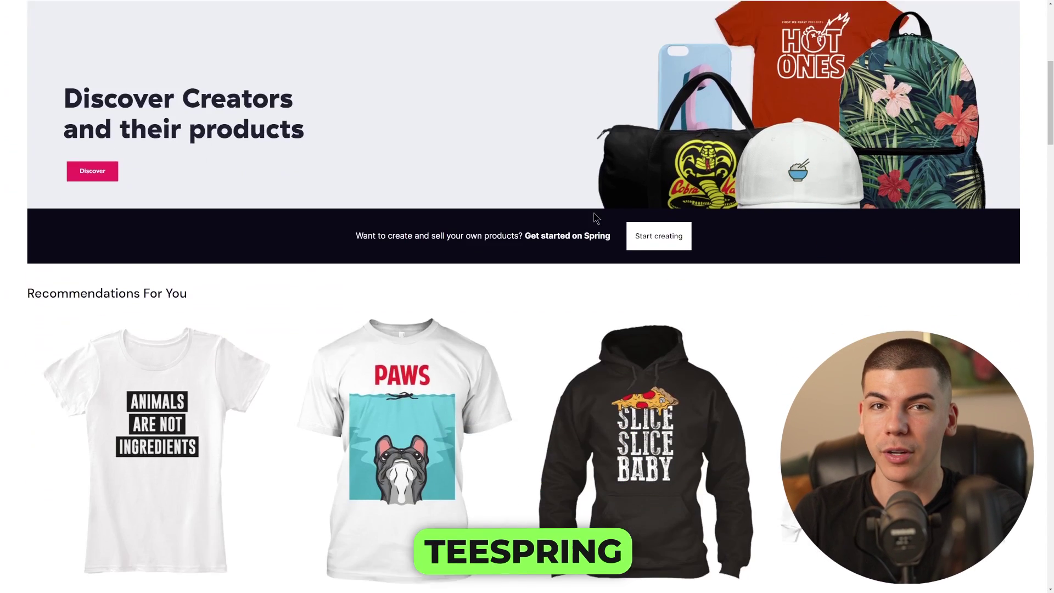
scroll(597, 224, "down", 2)
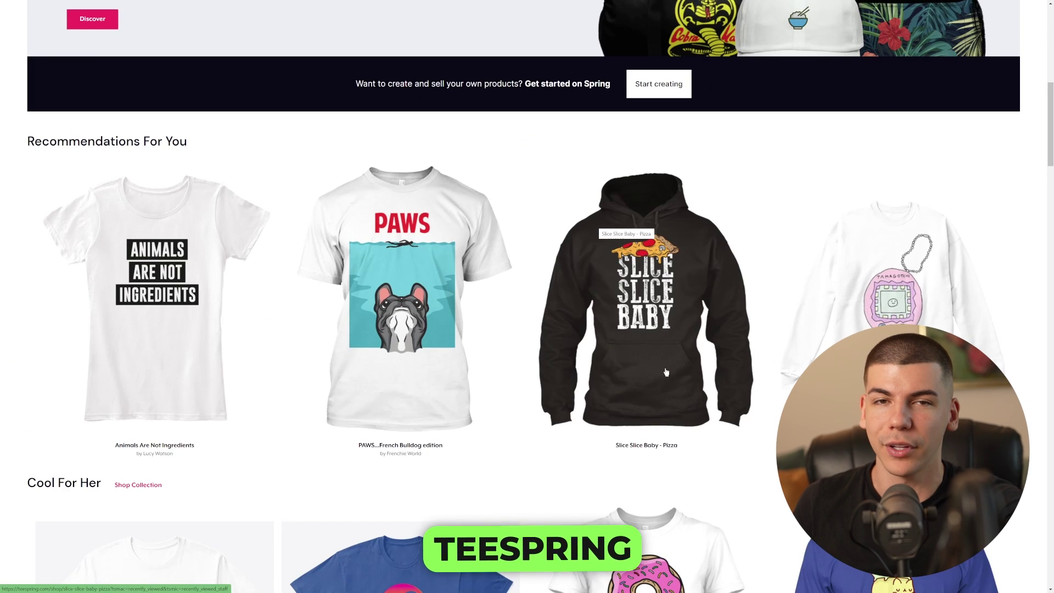
scroll(664, 370, "down", 1)
scroll(625, 344, "down", 9)
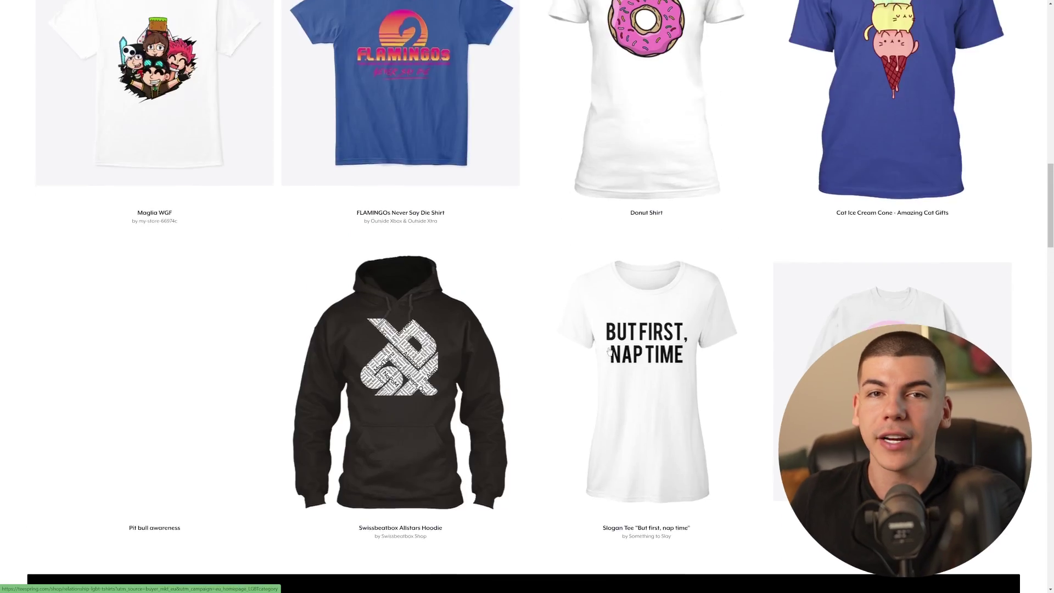
scroll(610, 343, "up", 10)
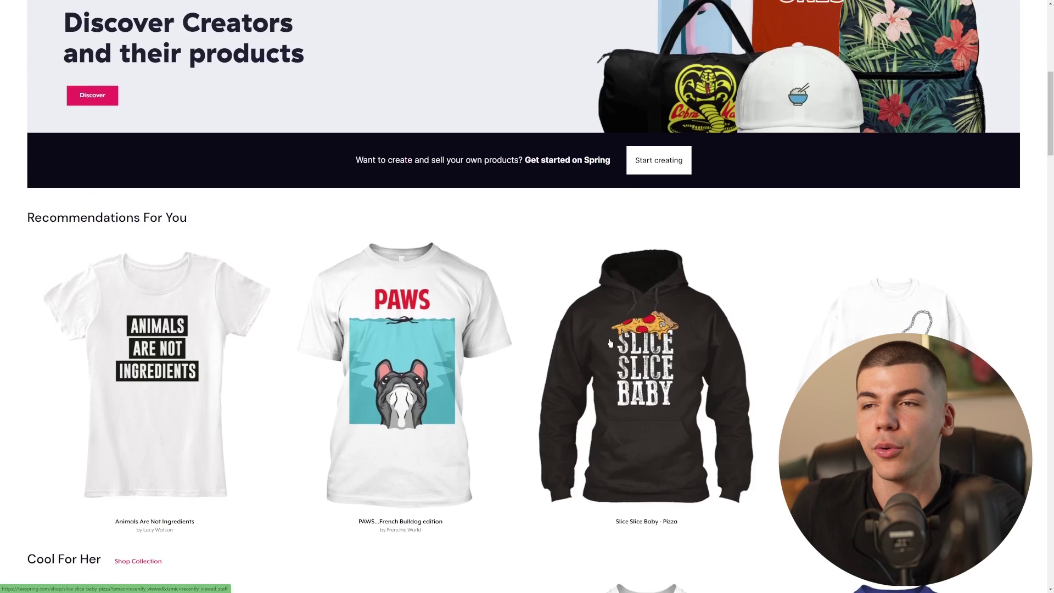
scroll(610, 343, "up", 8)
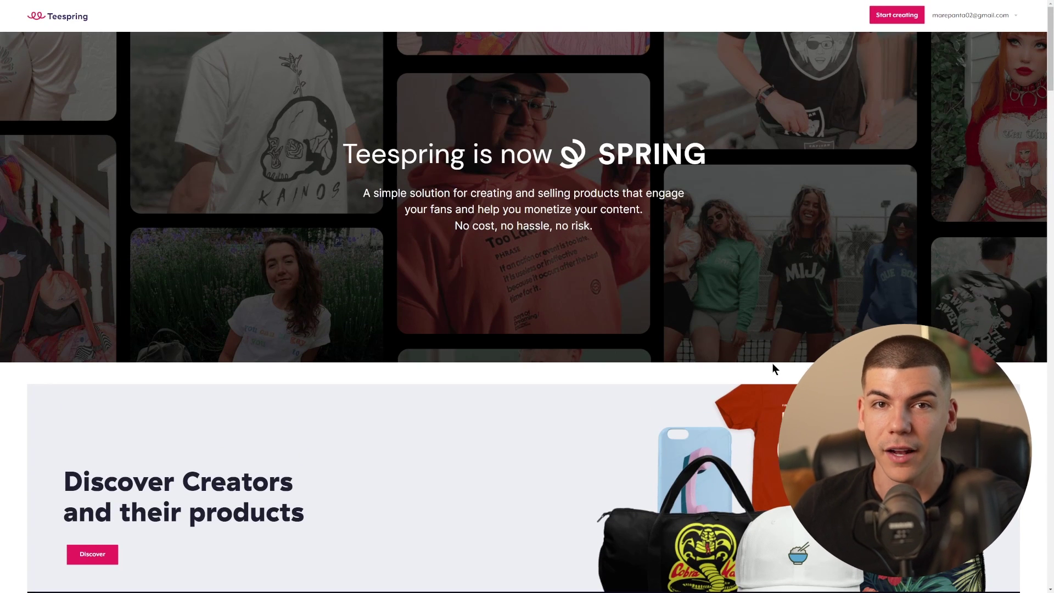
left_click(883, 16)
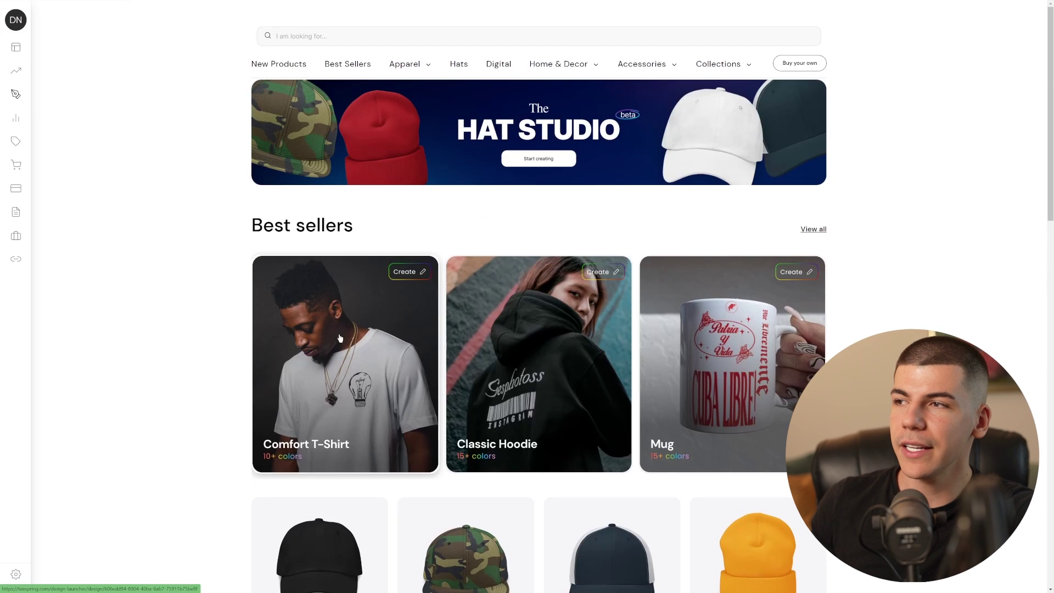
left_click(342, 334)
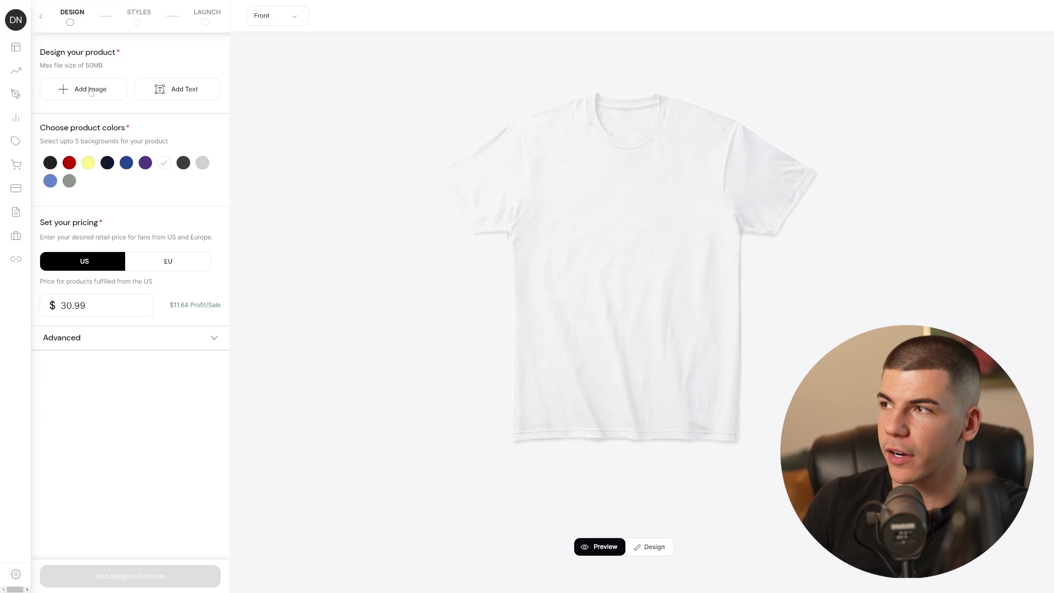
Step: Put the owl 'Hello there!' PNG on the Comfort Tee and move on to Styles
left_click(88, 89)
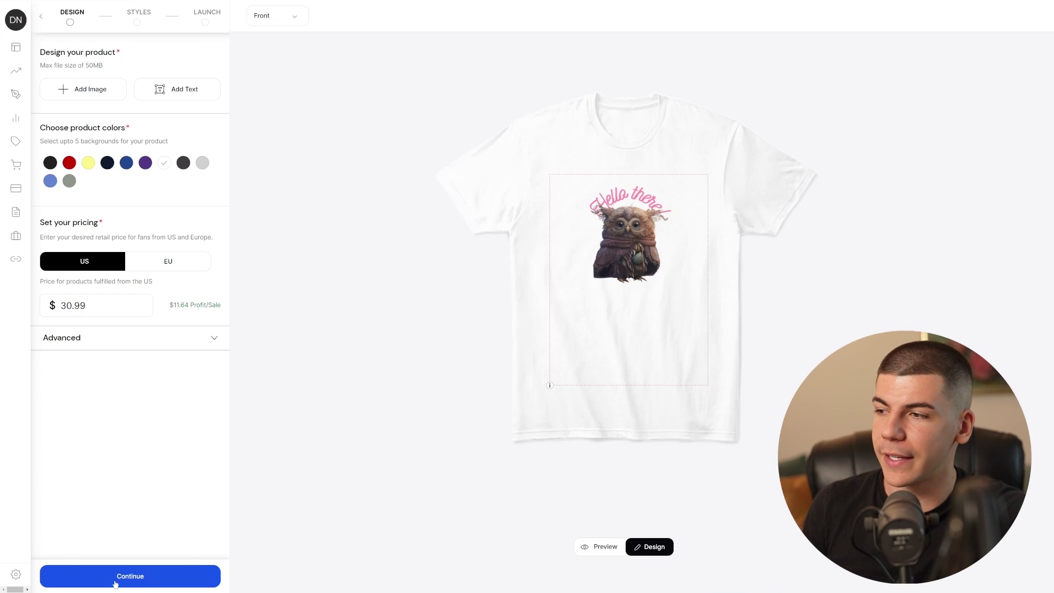
left_click(115, 581)
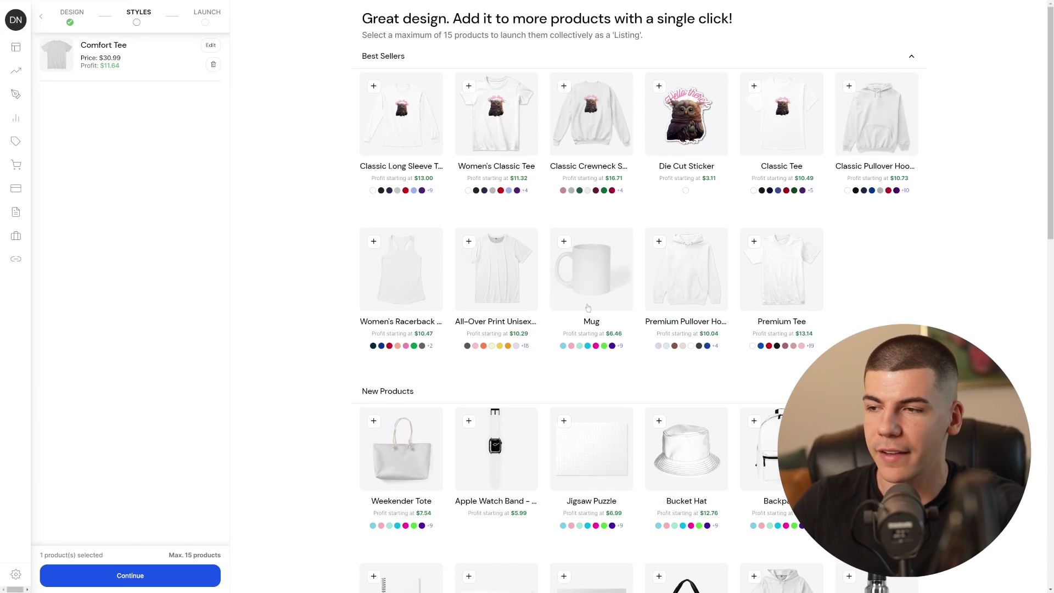
Step: Add Die Cut Sticker, Mug, Premium Pullover Hoodie, Bucket Hat, Apple Watch Band, Weekender Tote and iPhone Clear Case
scroll(802, 389, "down", 2)
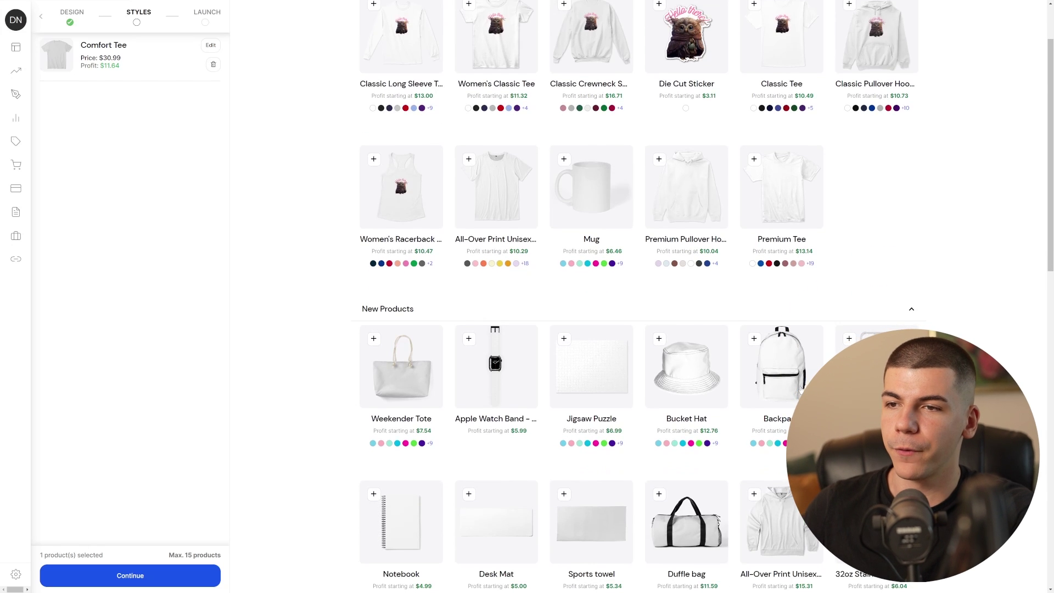
scroll(642, 297, "down", 3)
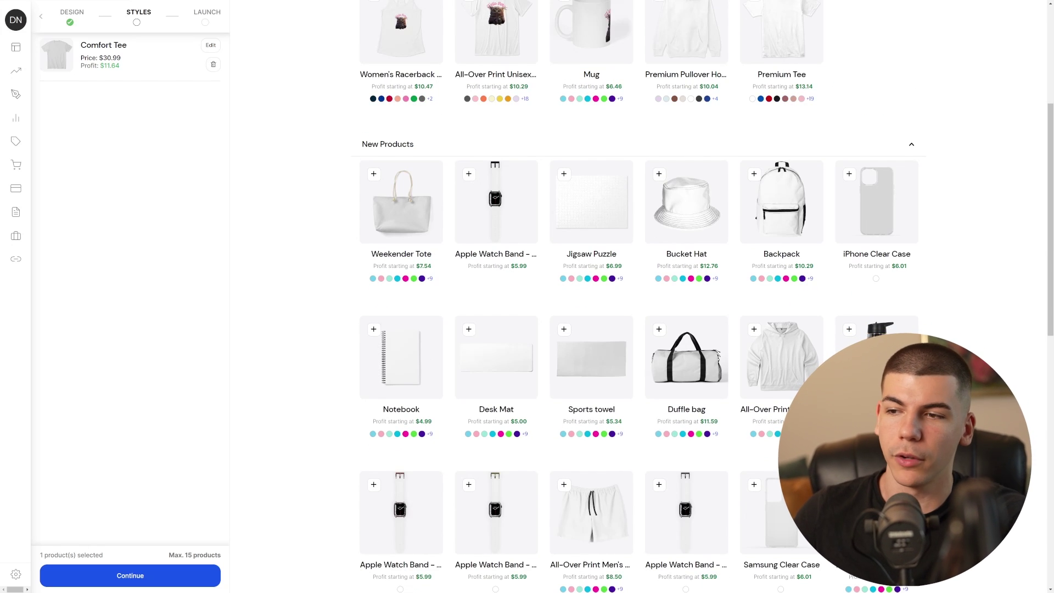
scroll(642, 297, "down", 2)
scroll(642, 296, "up", 8)
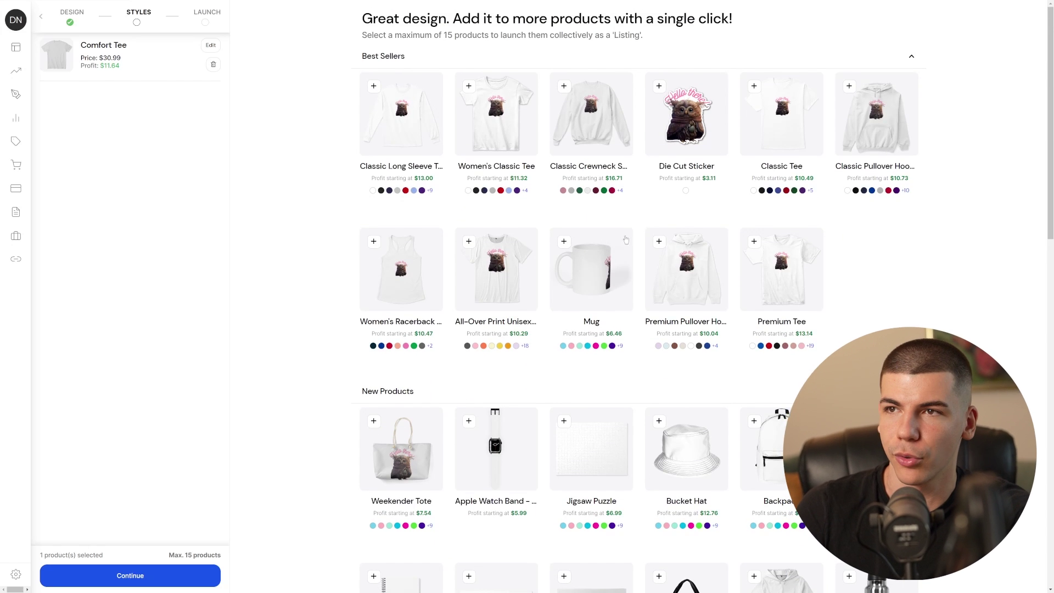
left_click(659, 87)
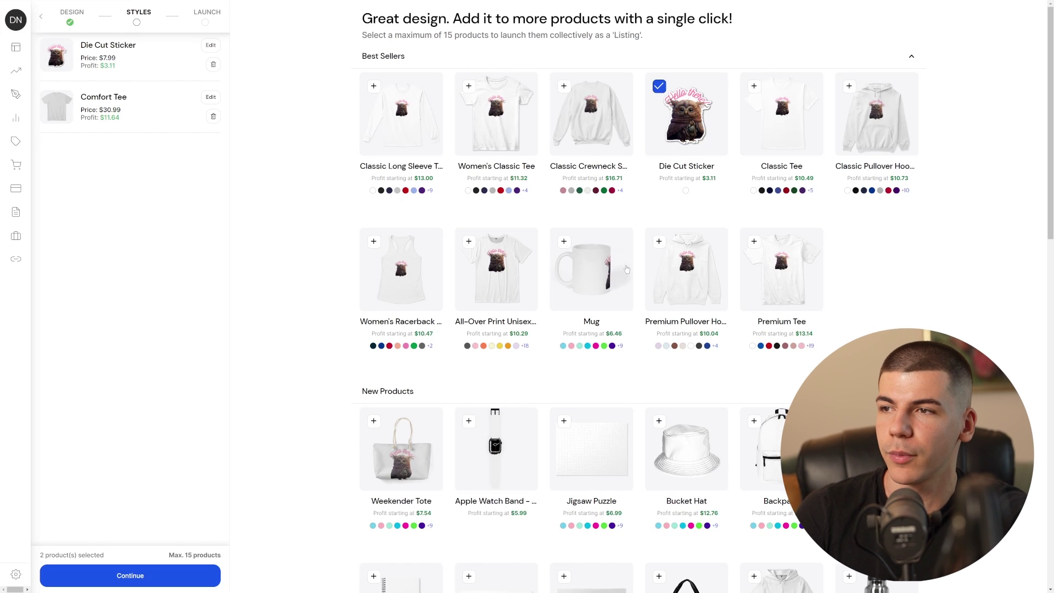
left_click(564, 241)
left_click(660, 242)
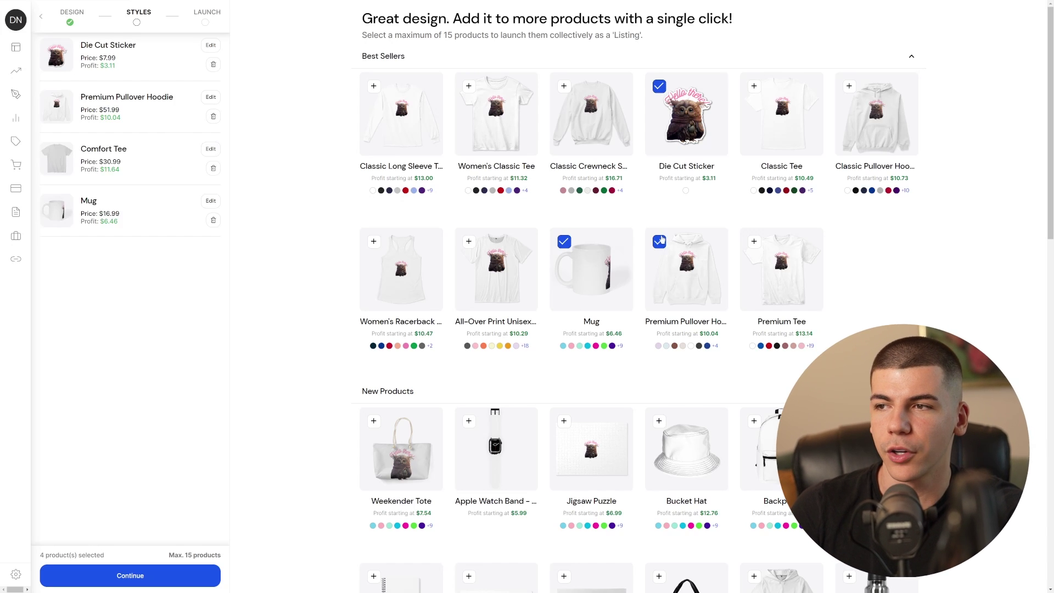
left_click(659, 423)
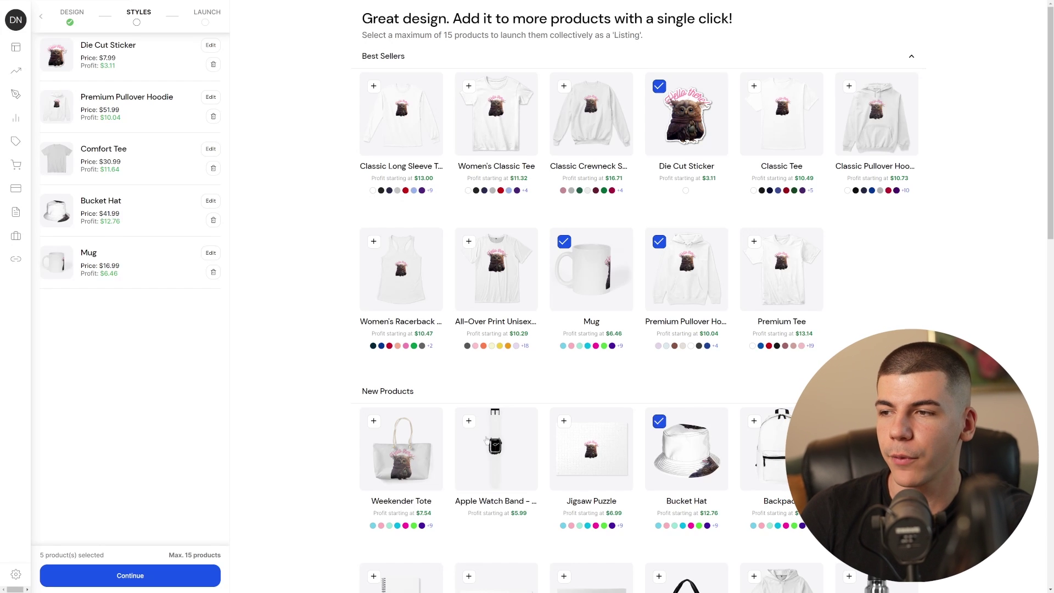
left_click(469, 422)
left_click(374, 422)
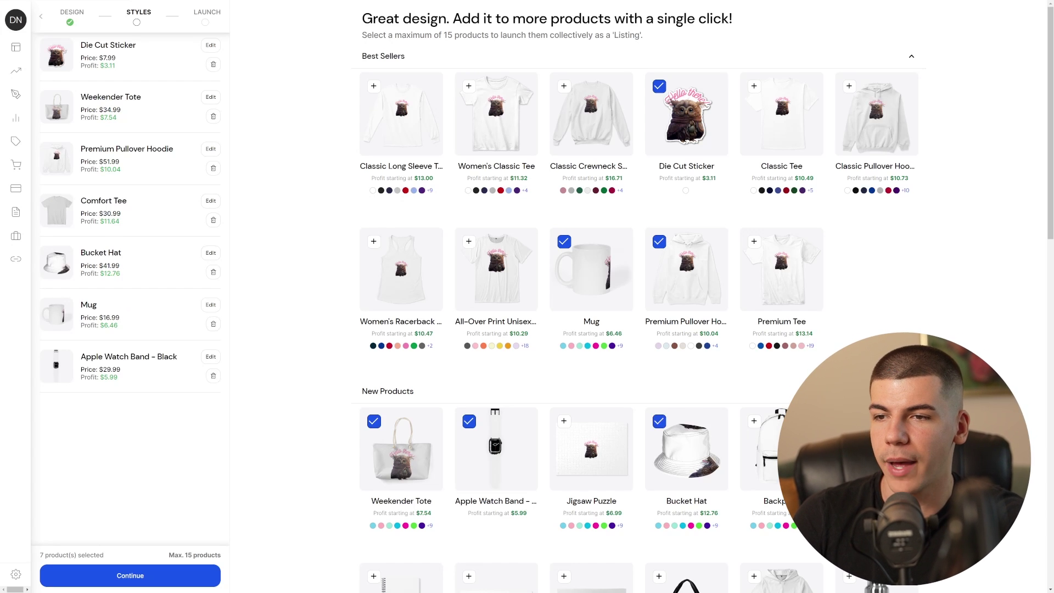
left_click(850, 422)
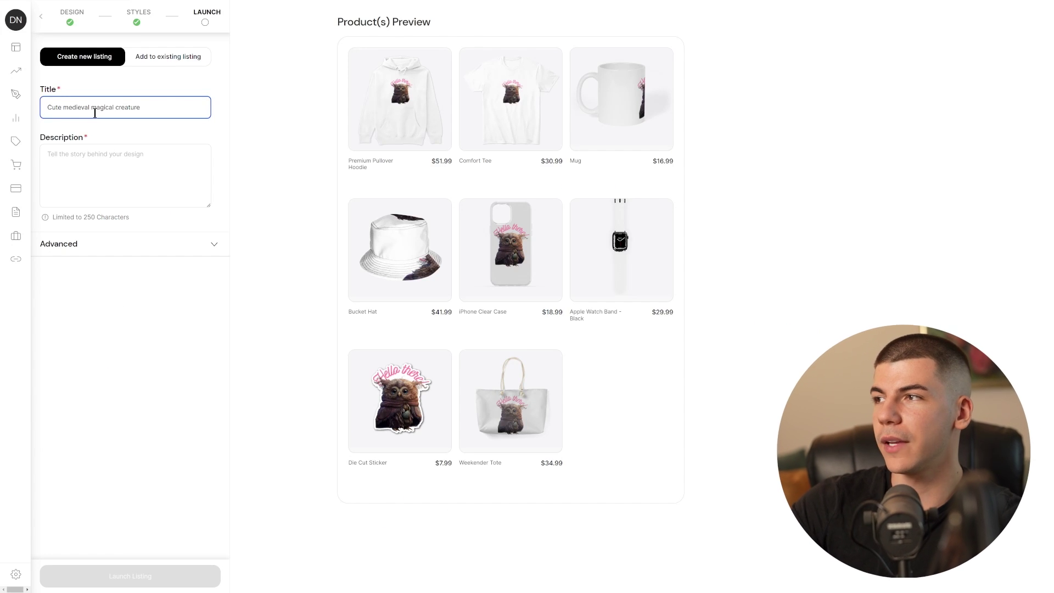
Step: Paste 'Cute medieval magical creature' as the description, launch the listing and copy its share link
left_click(117, 172)
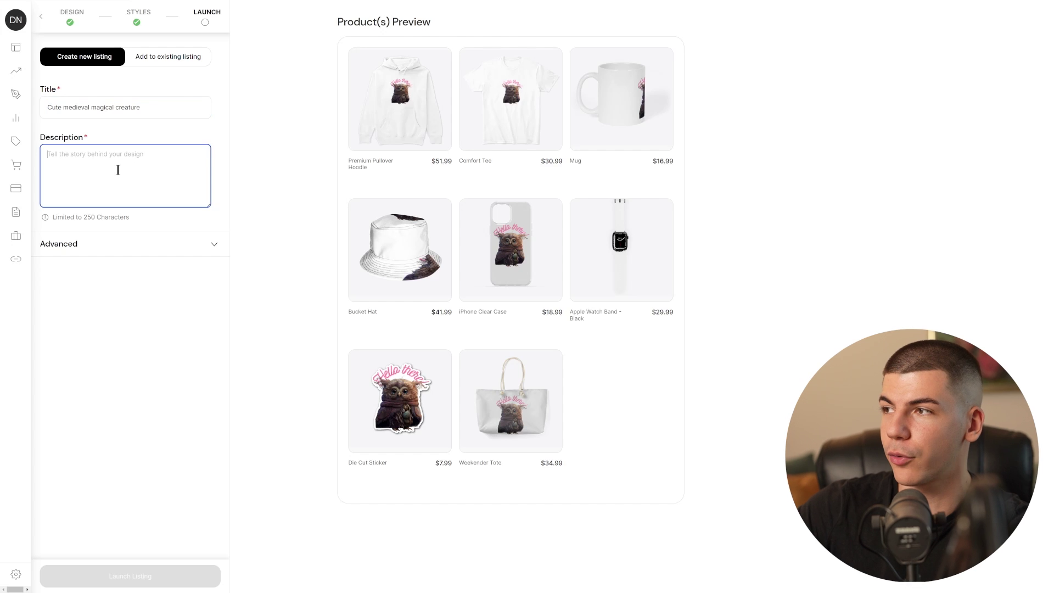
type("Cute medieval magical creature")
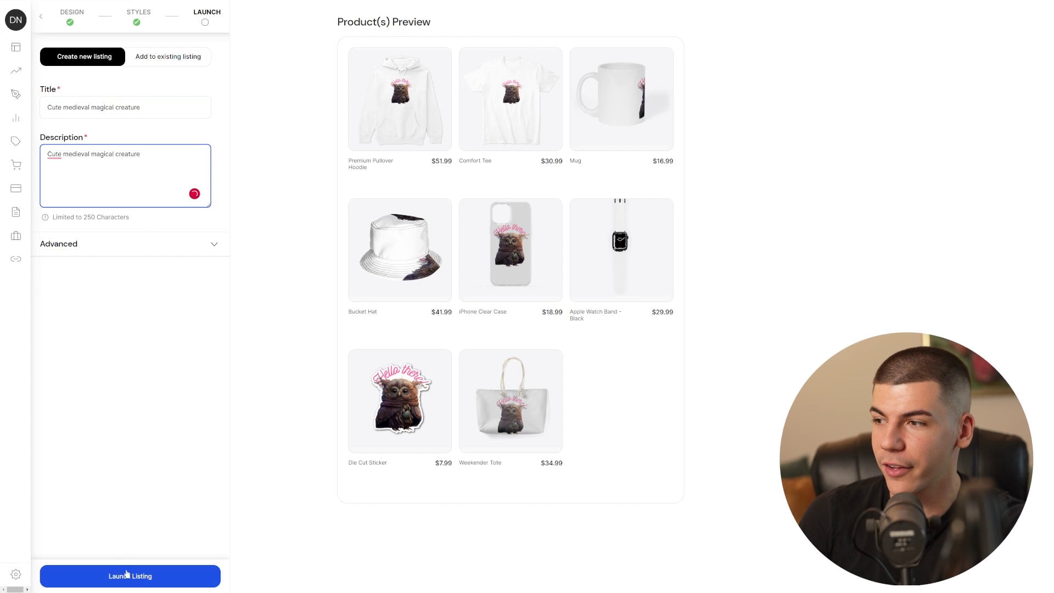
left_click(128, 576)
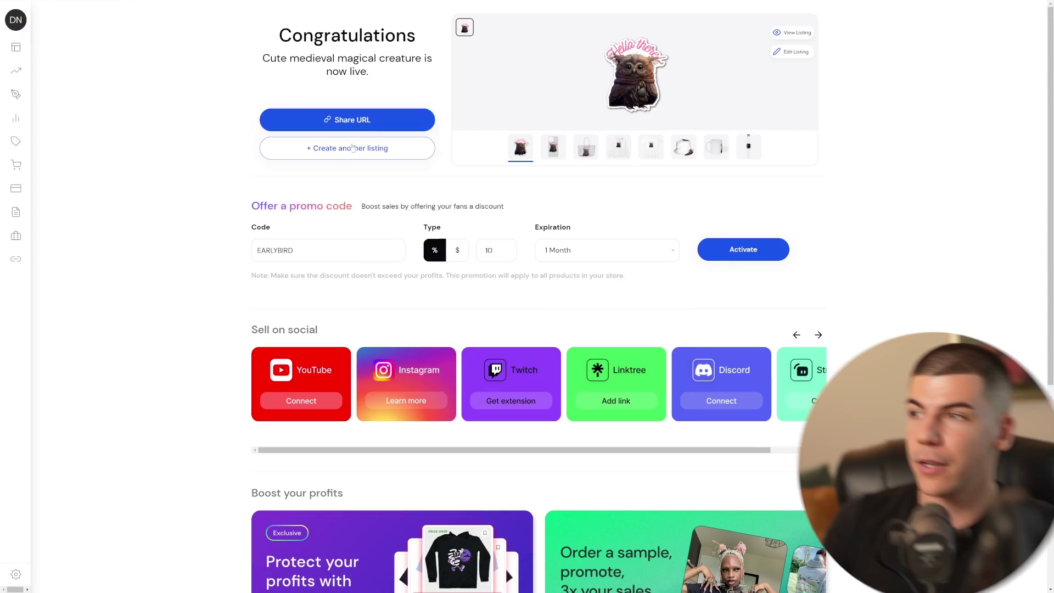
left_click(374, 121)
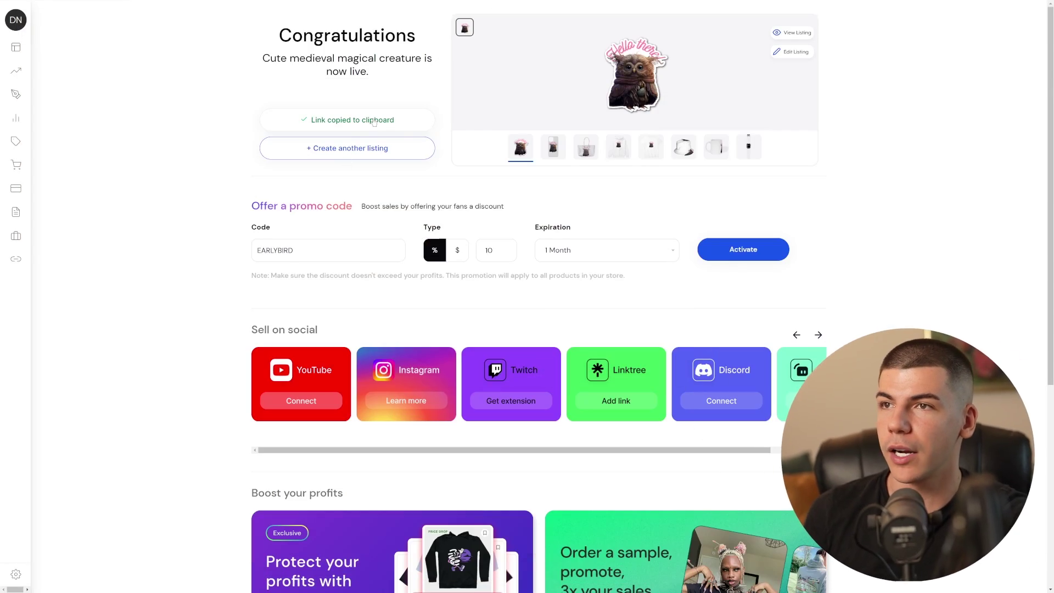
left_click(802, 55)
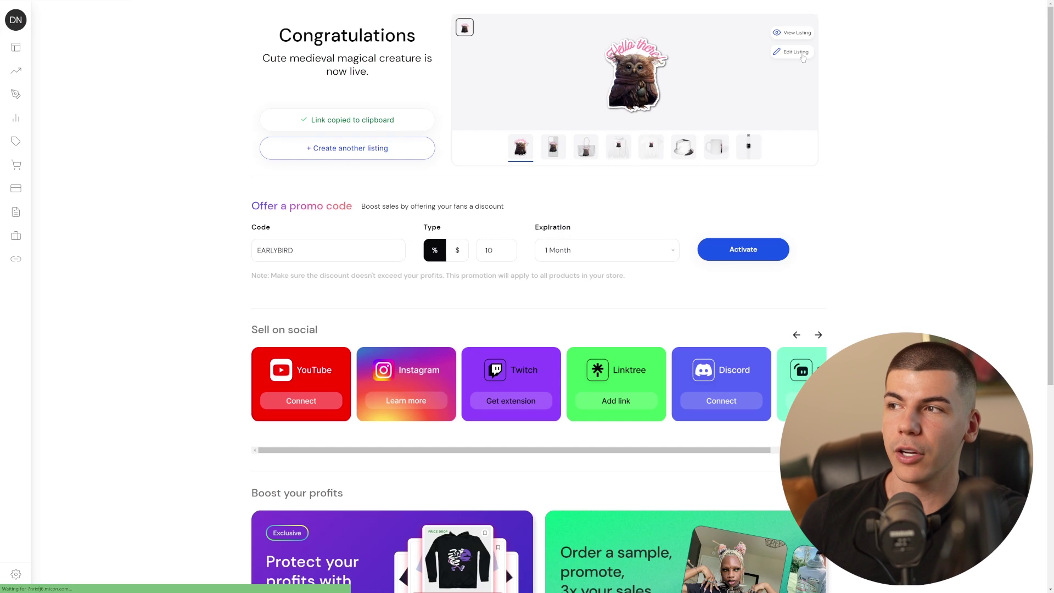